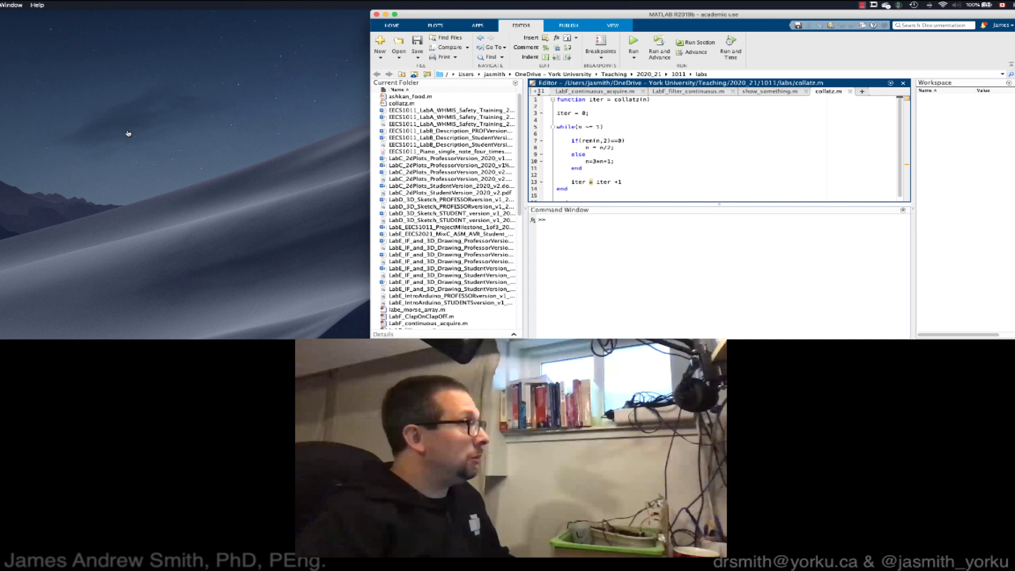
Step: Switch from MATLAB, with collatz.m open, to the Arduino IDE
key(super+Tab)
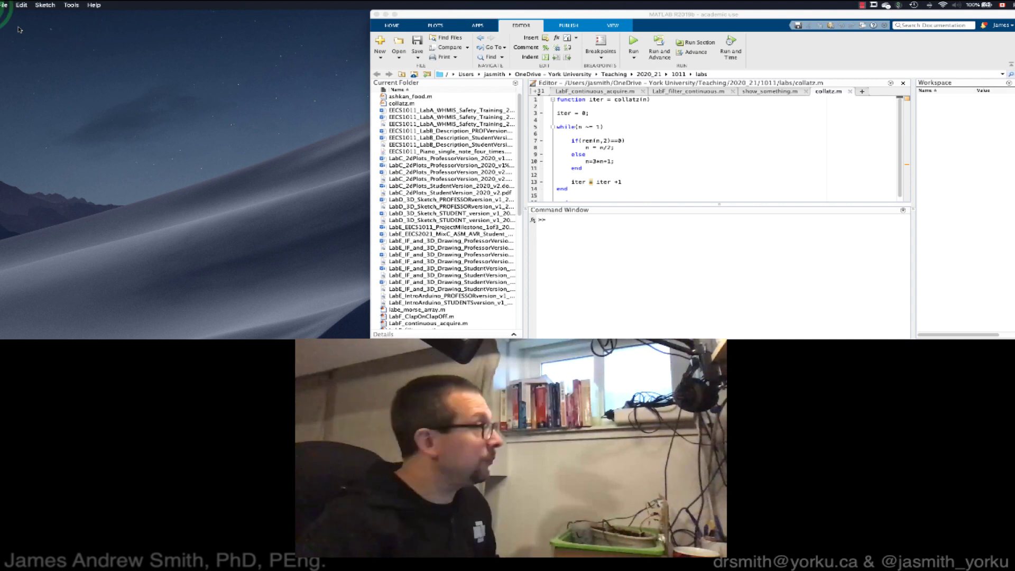
Step: Open the File > Examples > 01.Basics > Blink example sketch
click(3, 6)
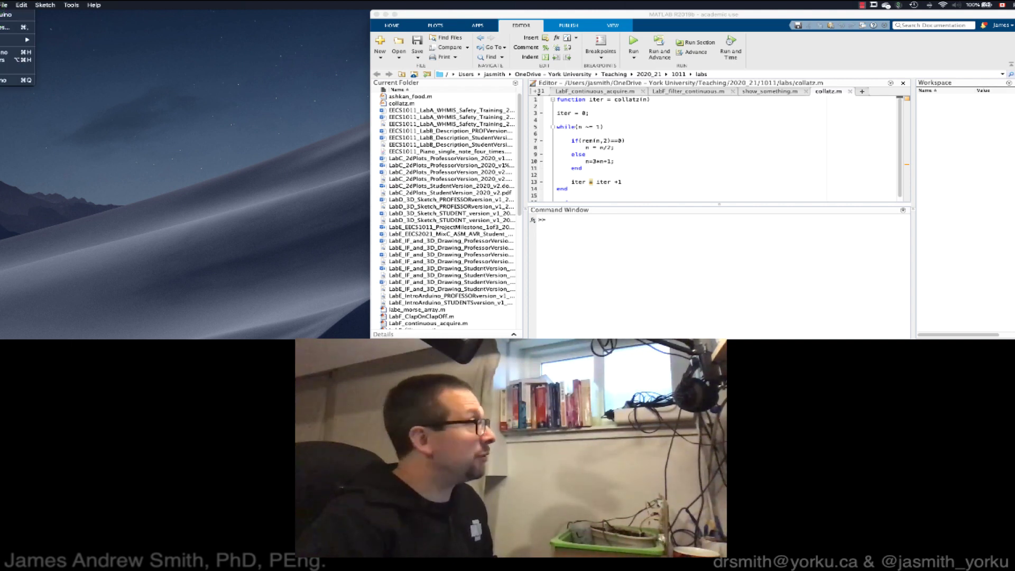
mouse_move(4, 5)
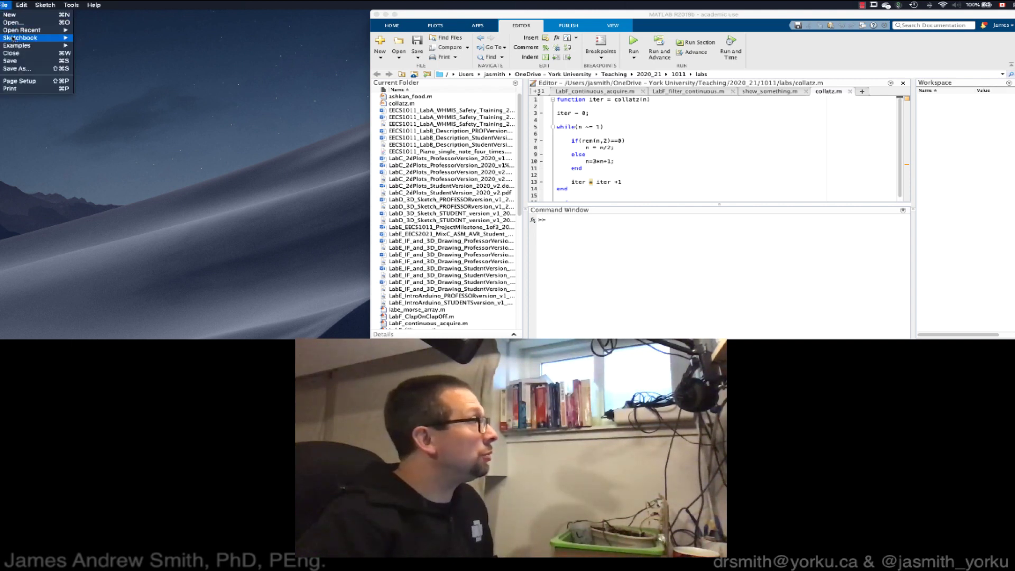
mouse_move(15, 46)
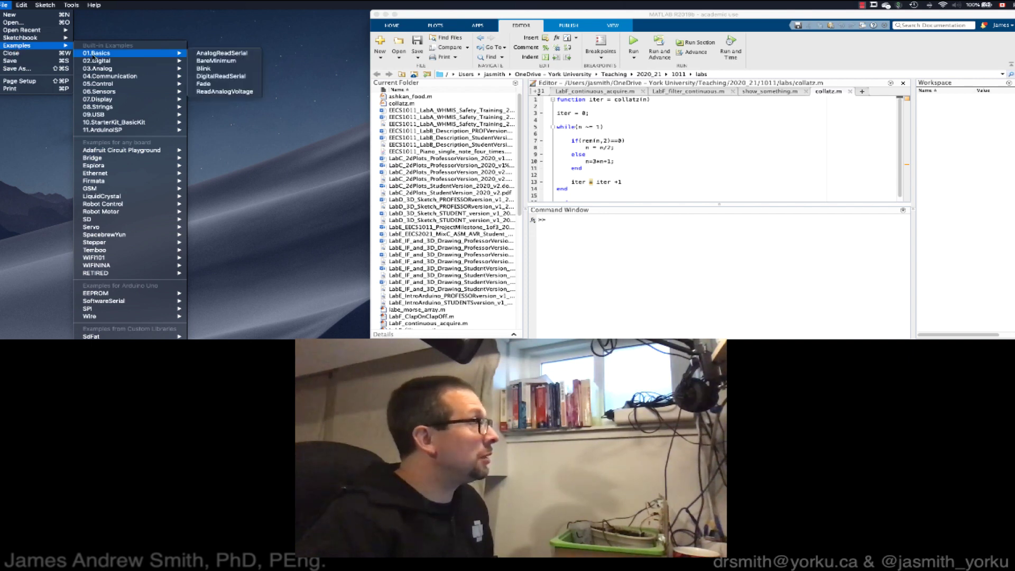
click(212, 69)
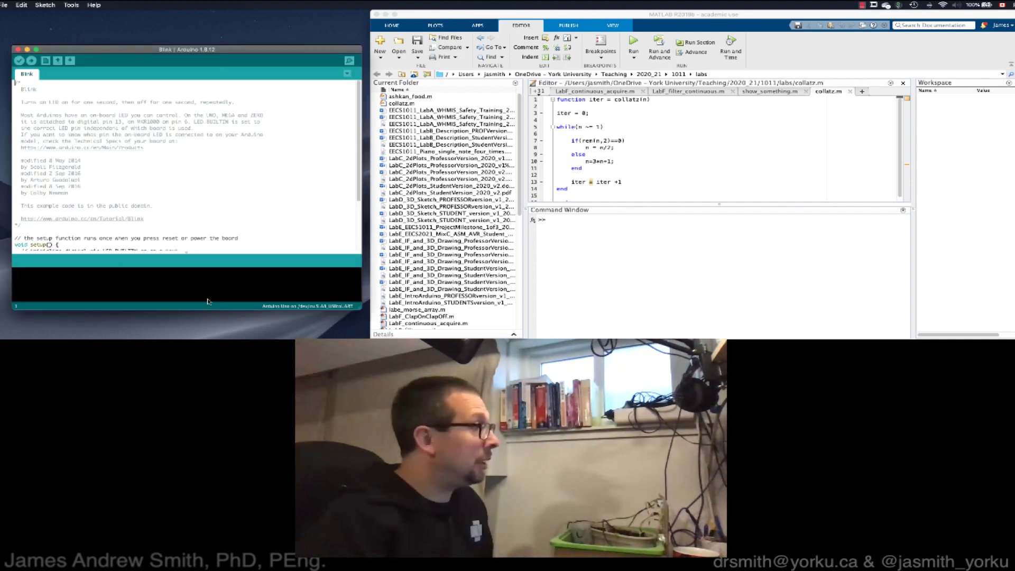
Step: Enlarge the sketch window and highlight the delay, LOW and LED_BUILTIN lines in loop()
drag(208, 302, 209, 355)
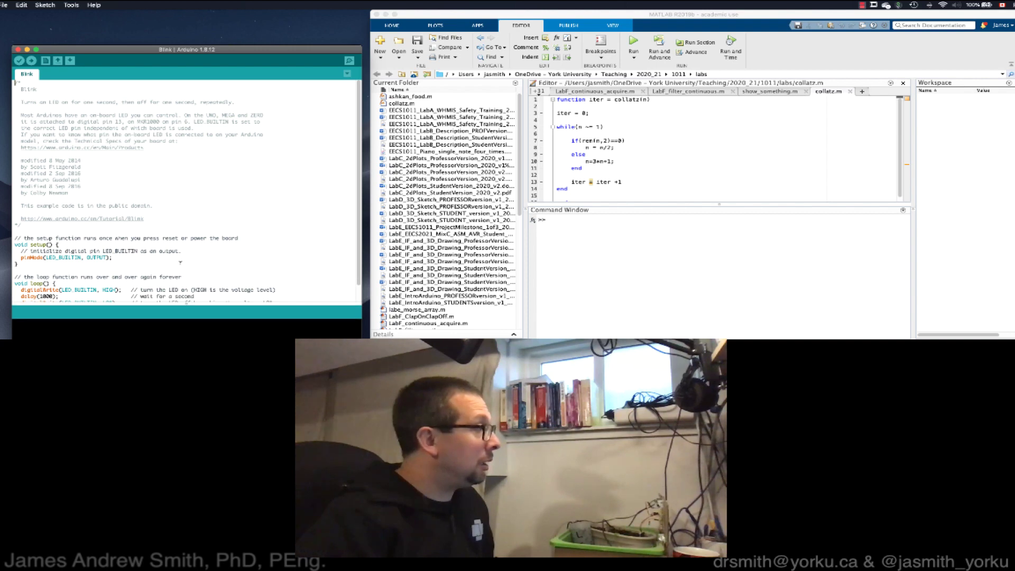
scroll(180, 262, down, 1)
click(57, 272)
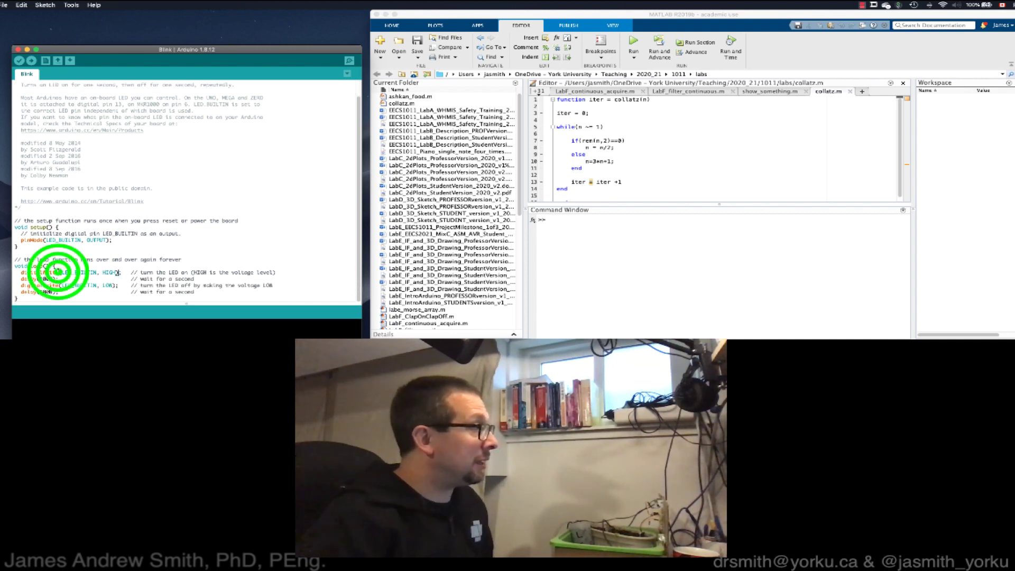
triple_click(46, 278)
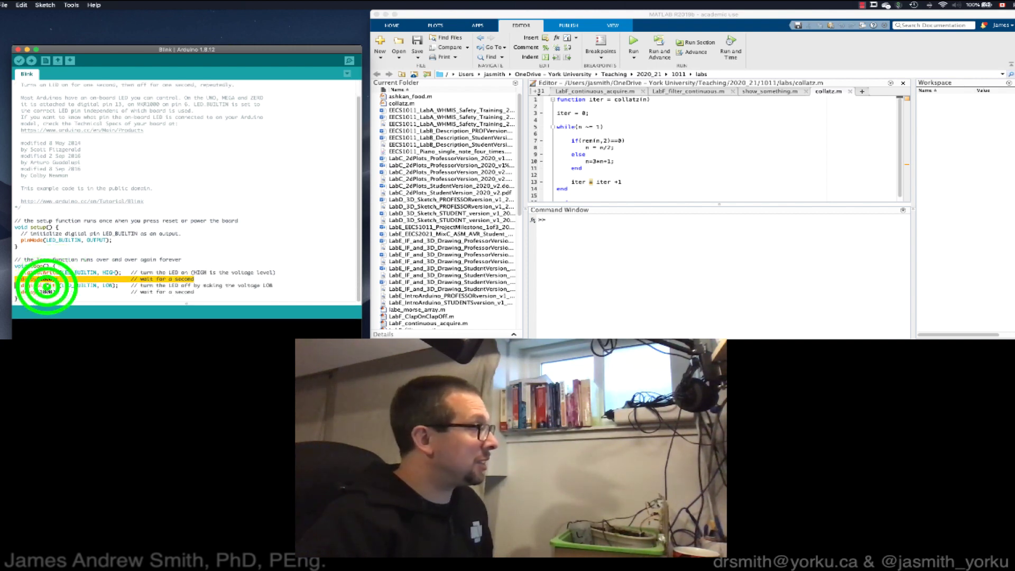
triple_click(46, 285)
click(46, 285)
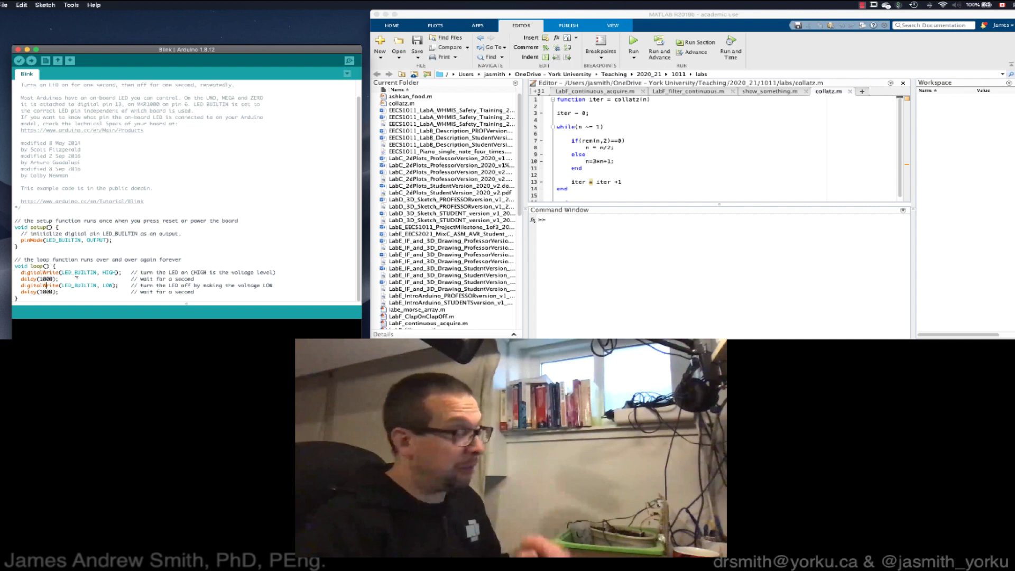
drag(60, 272, 90, 272)
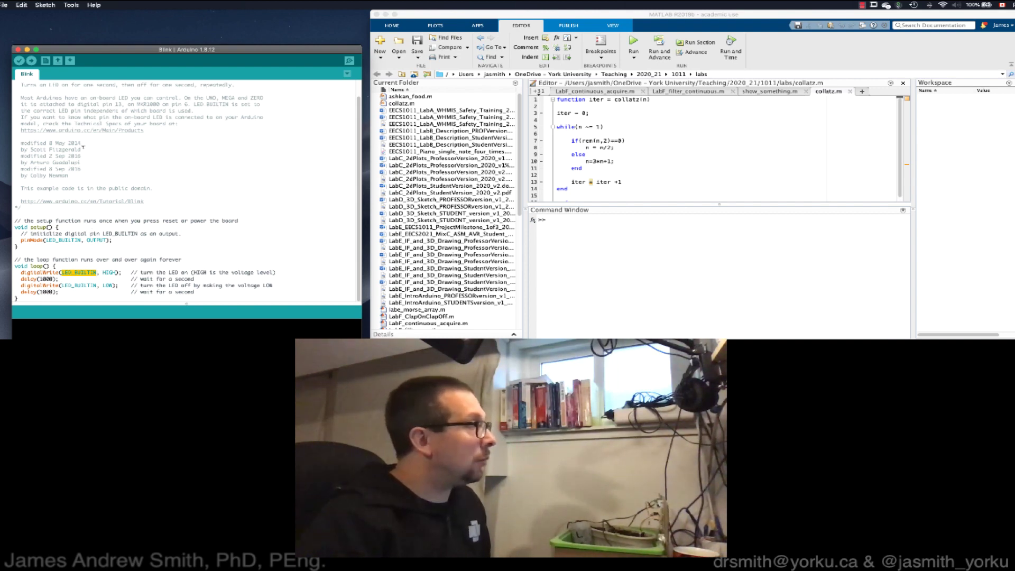
Step: Set Tools > Port to /dev/cu.usbmodem1423101 instead of the Bluetooth port
click(70, 5)
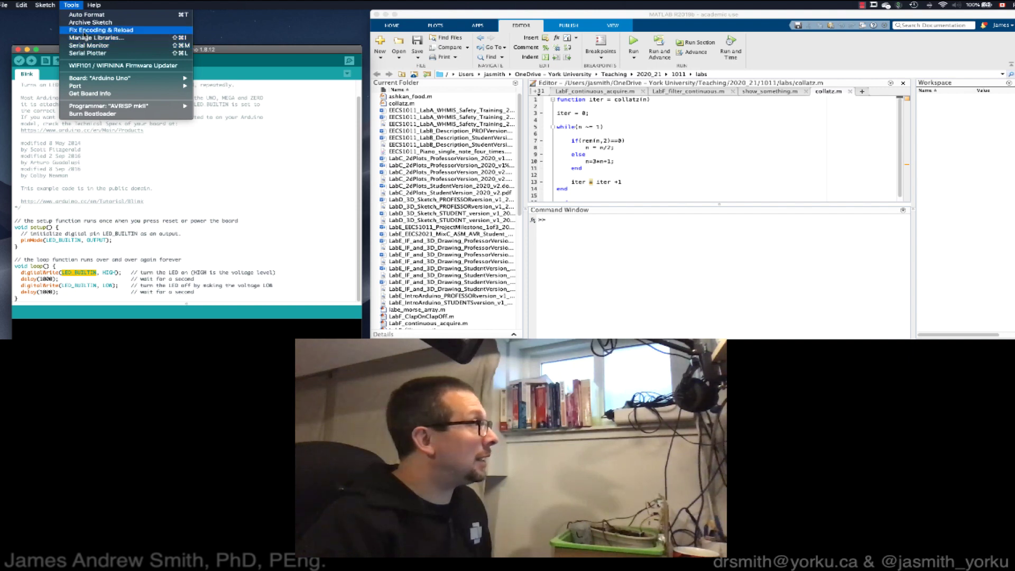
mouse_move(100, 87)
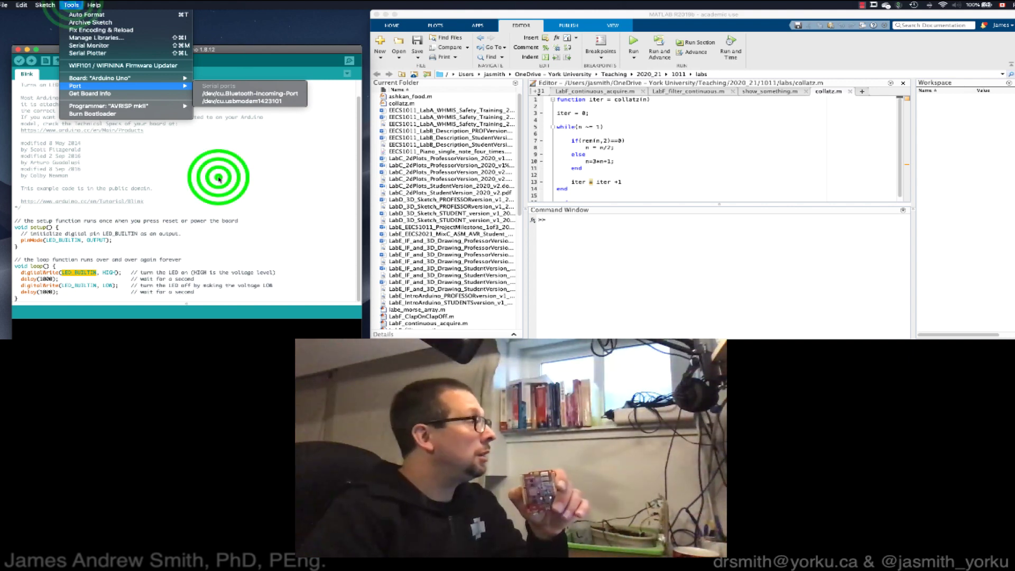
click(72, 5)
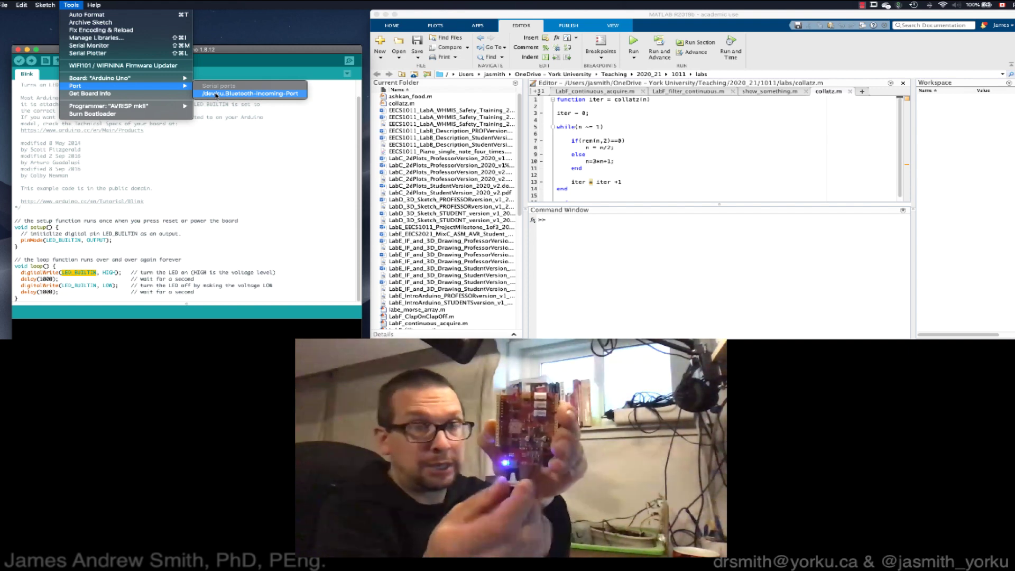
click(216, 94)
click(70, 5)
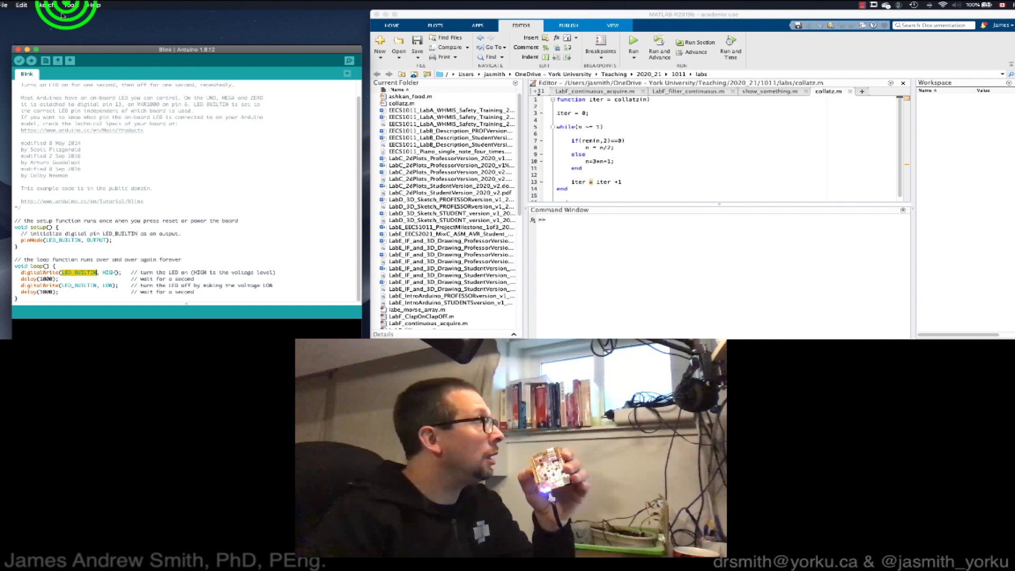
mouse_move(170, 90)
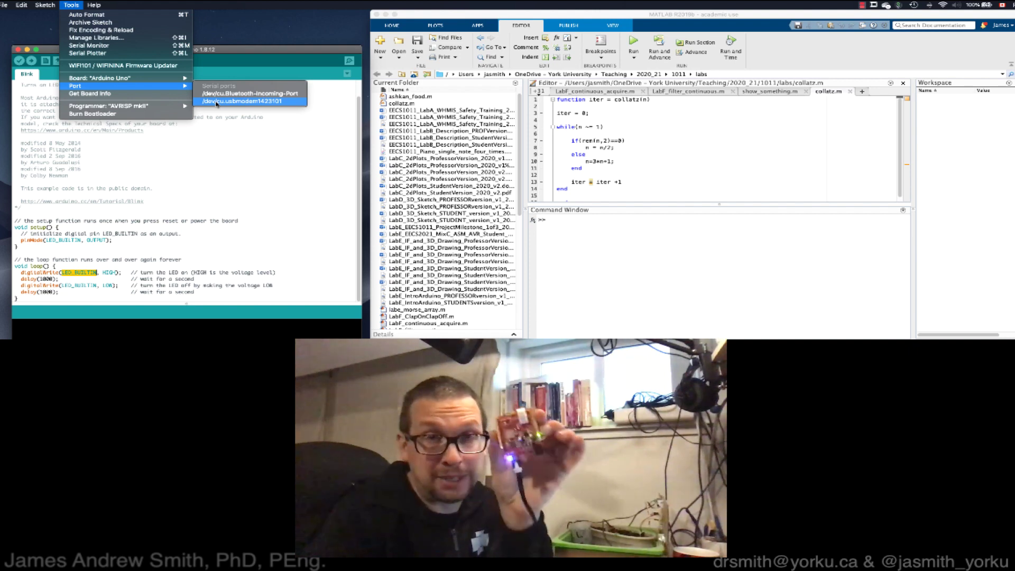
click(216, 102)
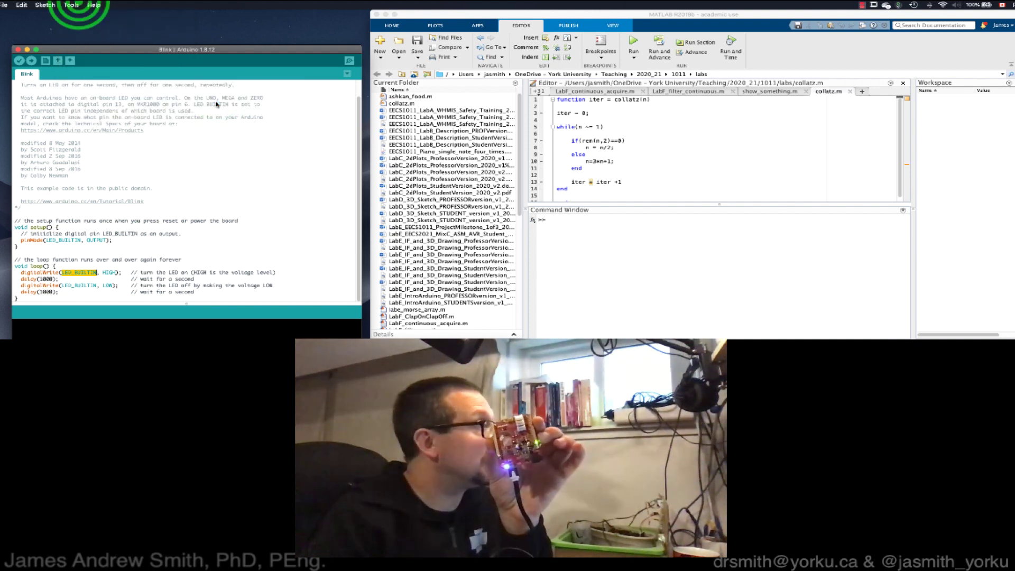
click(71, 5)
mouse_move(90, 89)
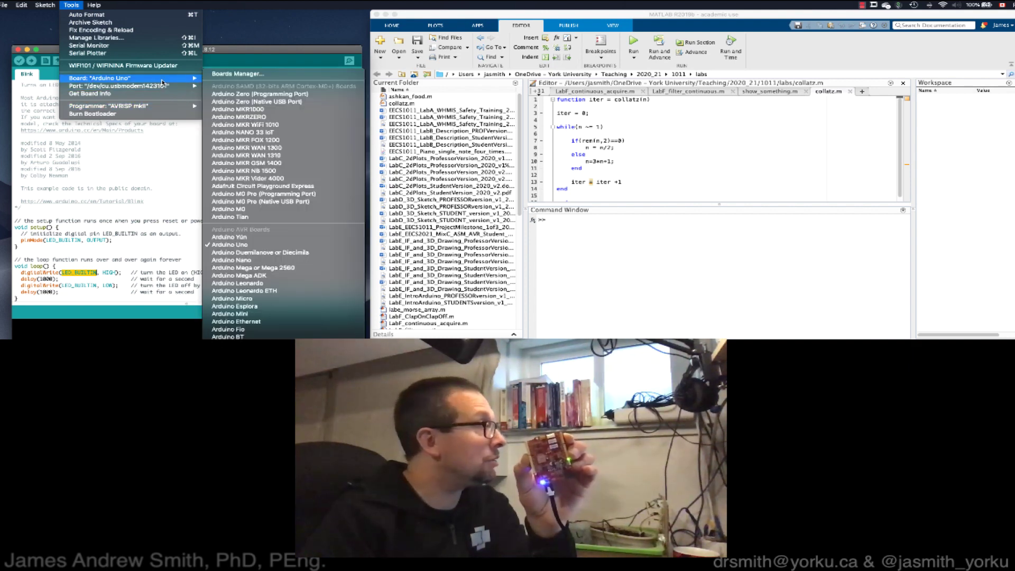
Step: Select Arduino Uno as the board and verify Blink, using 924 bytes (2%)
click(252, 246)
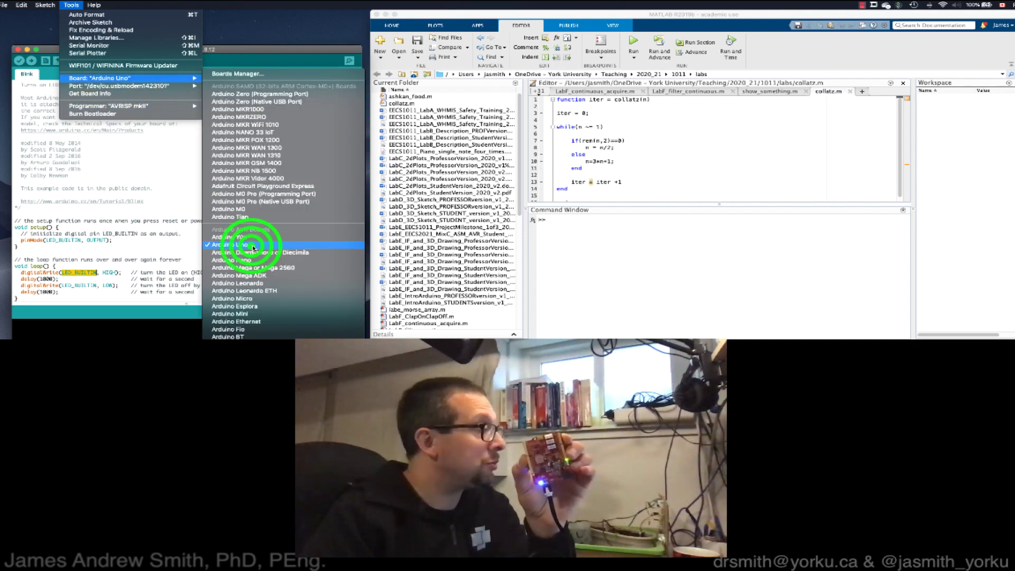
click(71, 5)
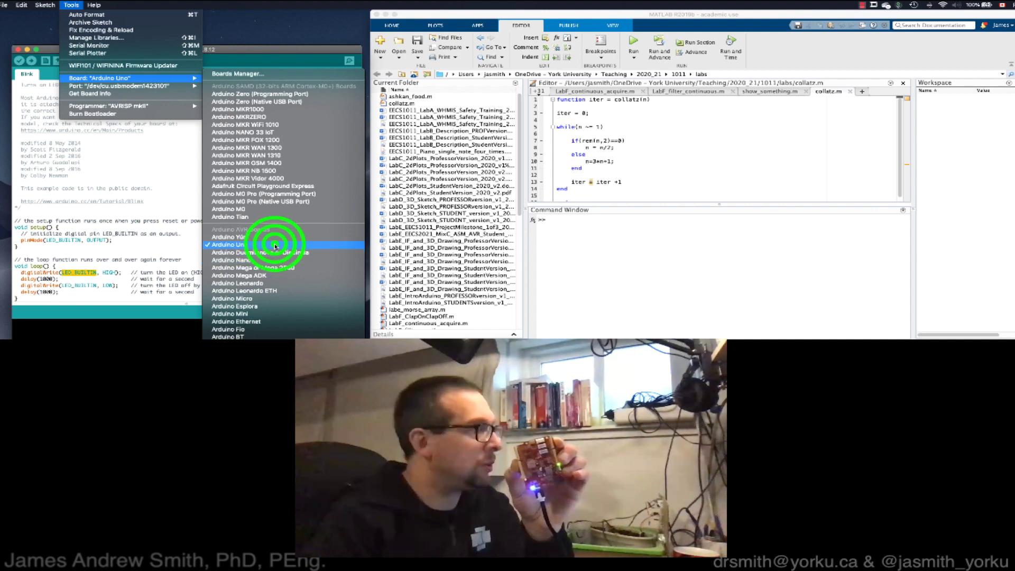
click(281, 261)
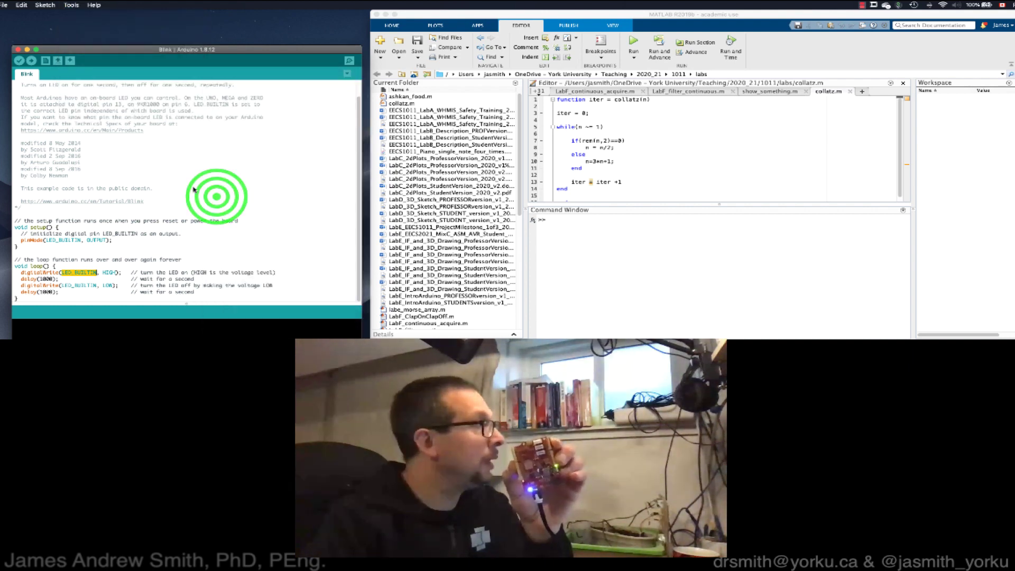
click(19, 61)
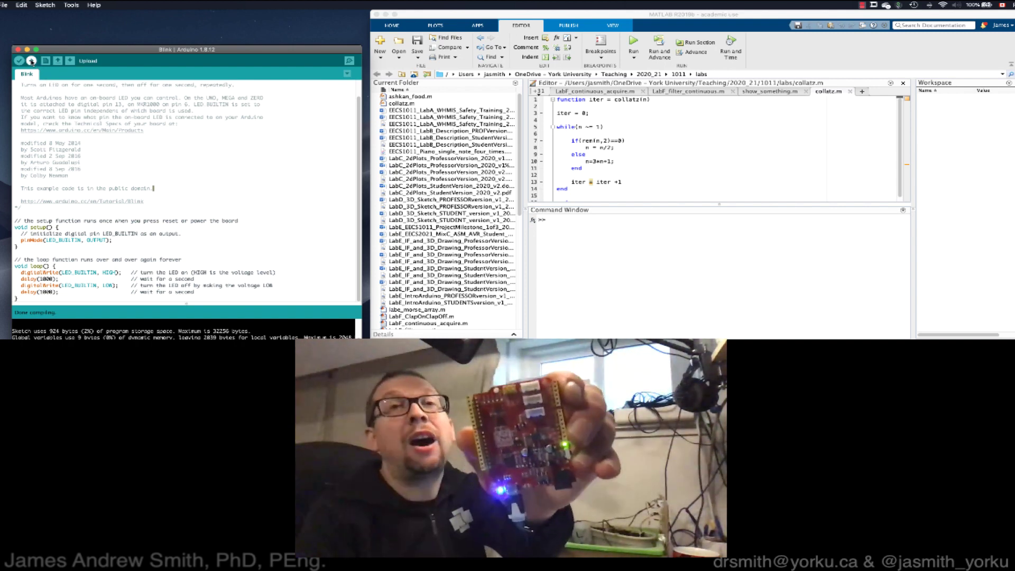
Step: Upload the unchanged Blink sketch to the Uno until it reports Done uploading
click(32, 61)
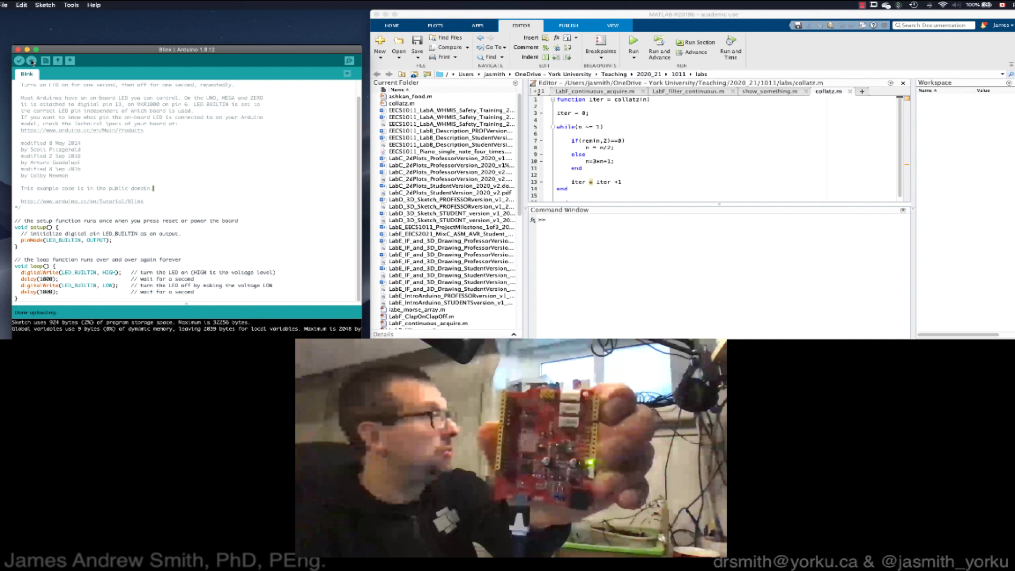
click(31, 60)
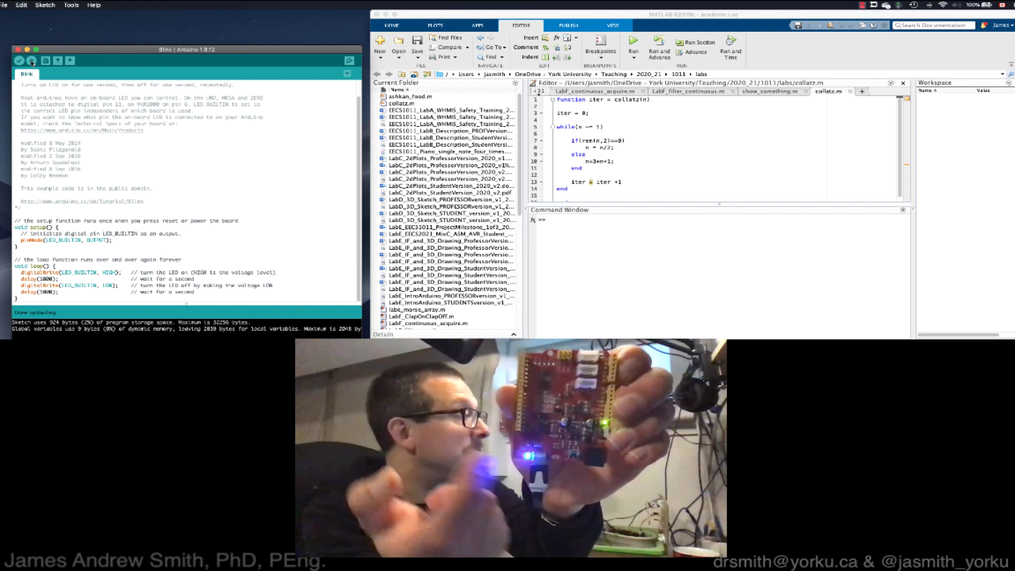
Step: Change the loop's delays to delay(500) after HIGH and delay(100) after LOW
click(47, 278)
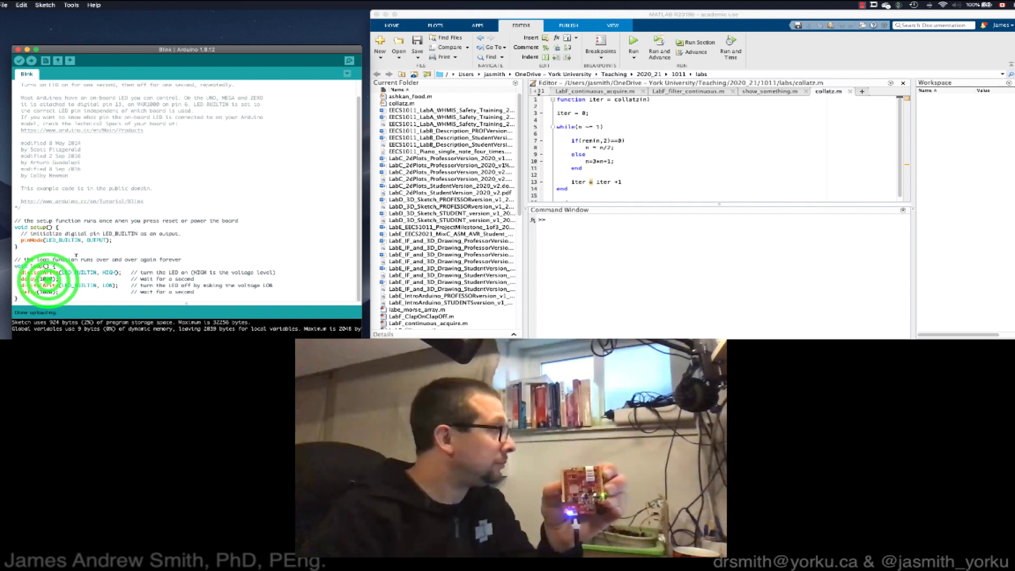
double_click(47, 279)
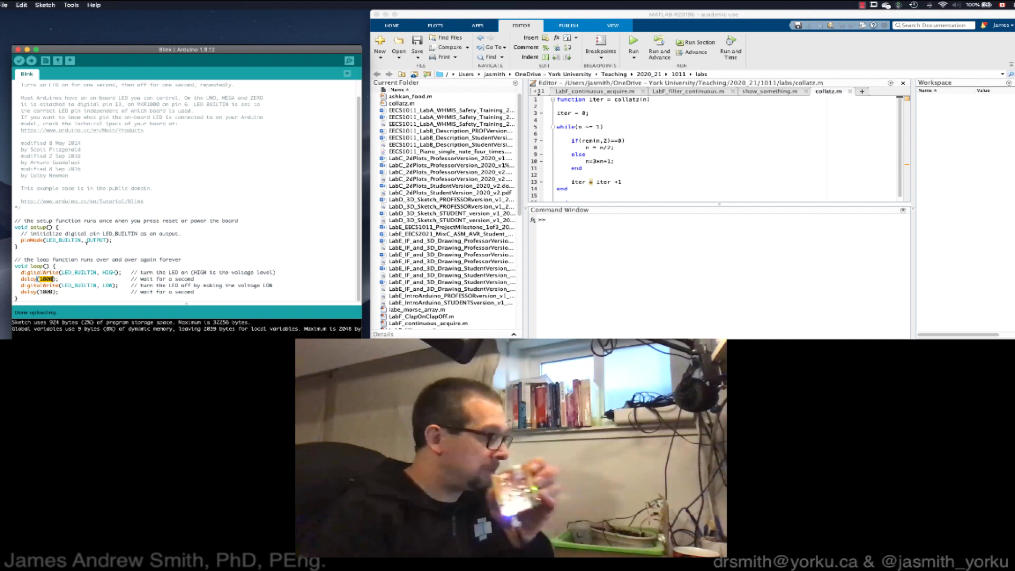
text(20)
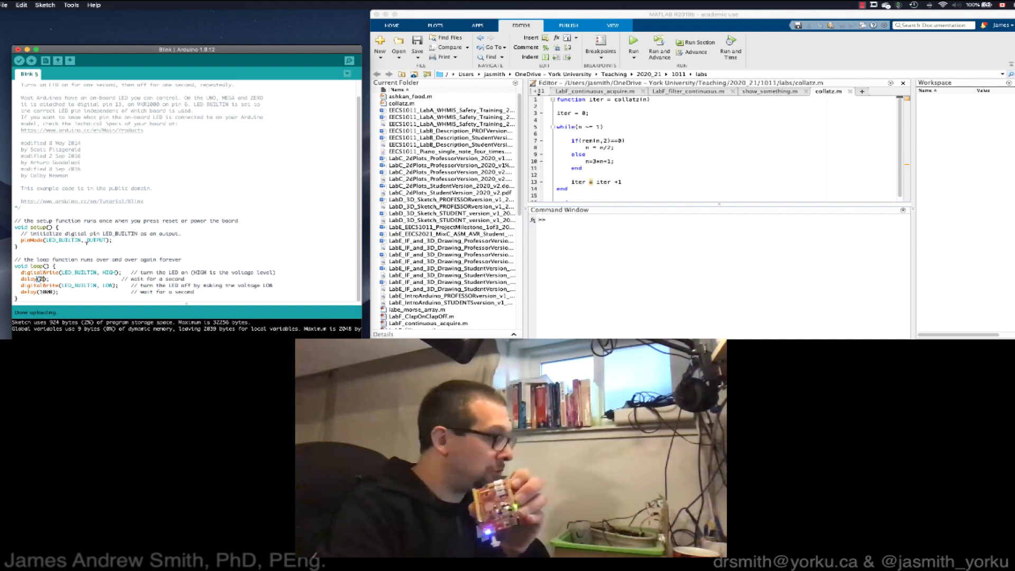
text(00)
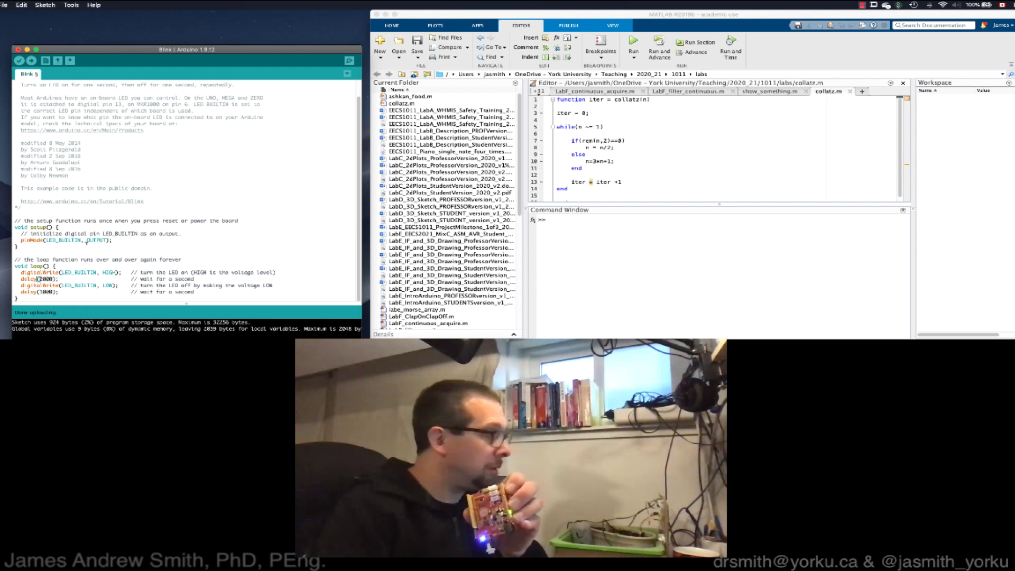
key(BackSpace)
key(BackSpace)
key(BackSpace)
key(BackSpace)
text(50)
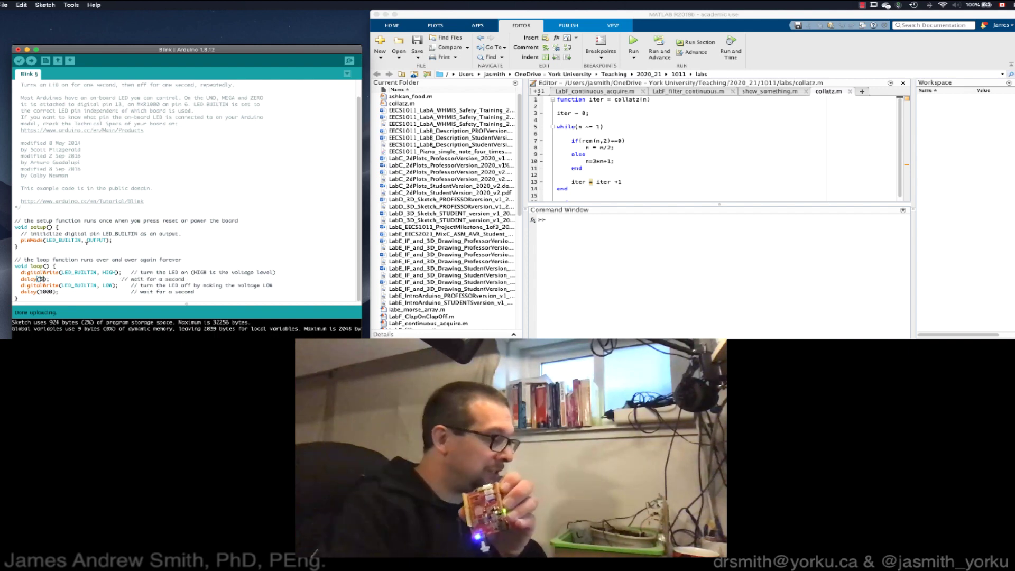
text(0)
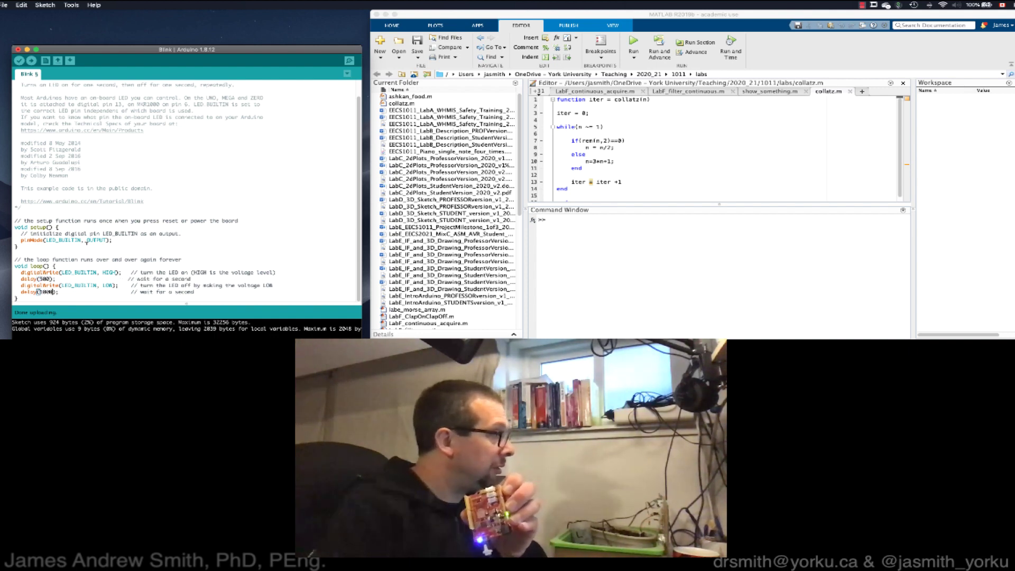
key(BackSpace)
key(BackSpace)
key(BackSpace)
key(BackSpace)
text(100)
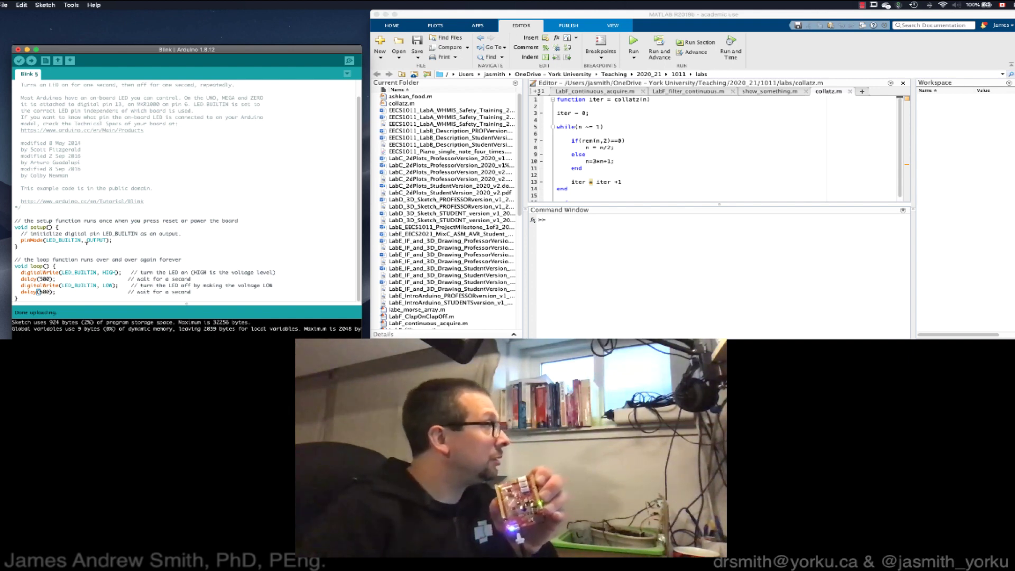
Step: Upload the edited Blink sketch to the Arduino Uno
click(33, 61)
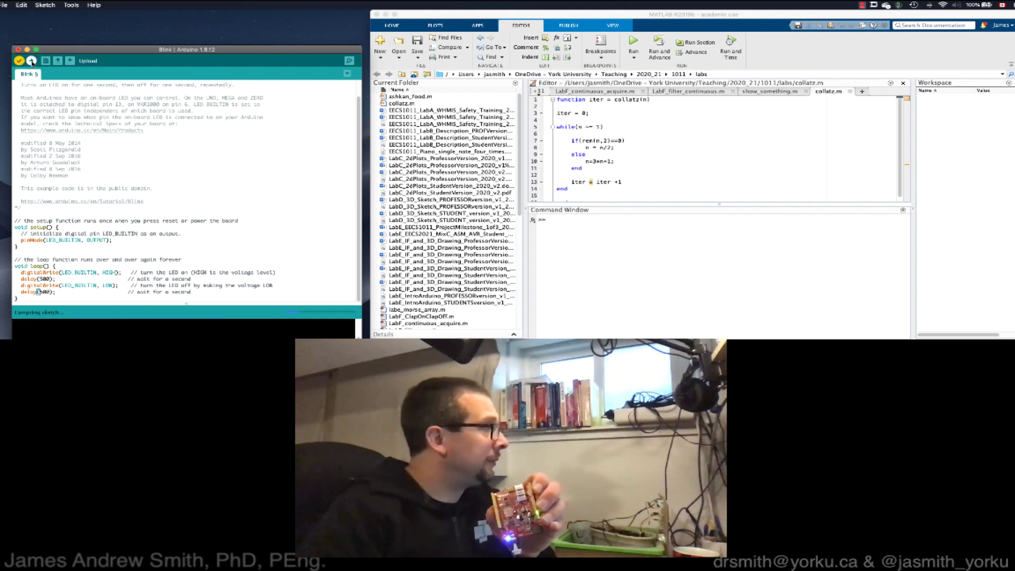
click(32, 61)
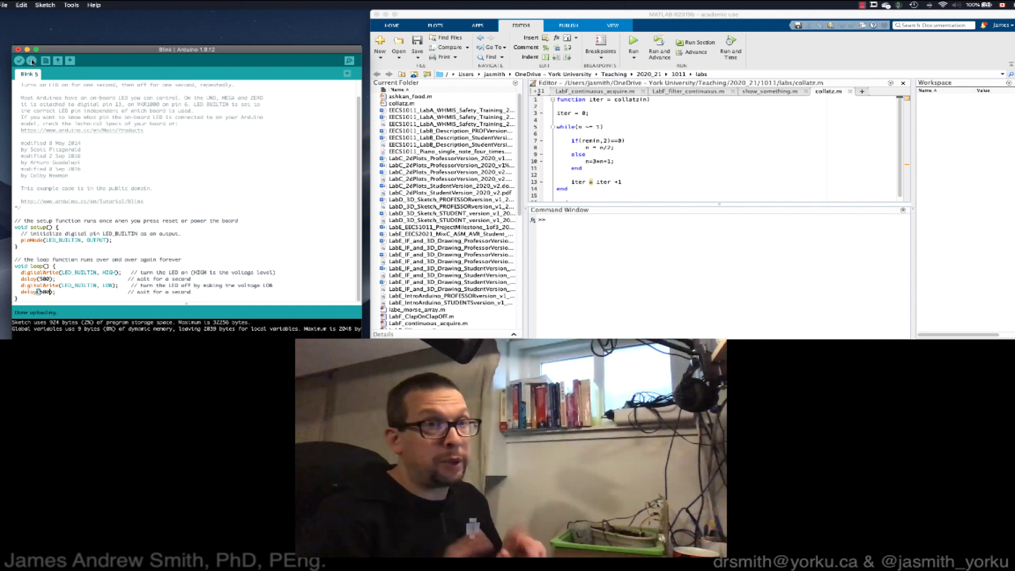
drag(127, 49, 113, 29)
Step: Enter a = arduino('/dev/cu.usbmodem1423101','uno') in MATLAB, checking the port in Arduino IDE
click(691, 256)
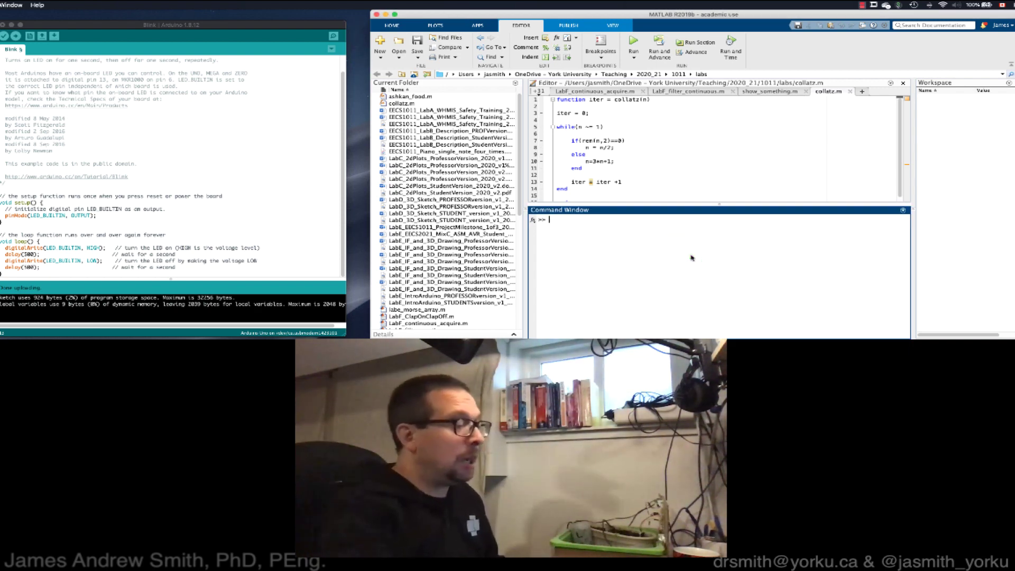
text(a)
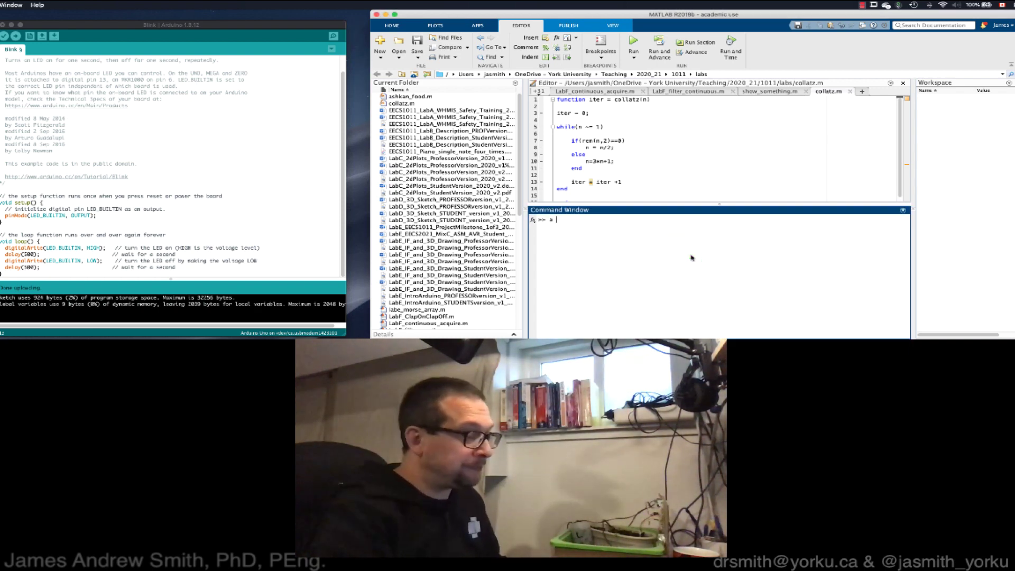
text( = arduino()
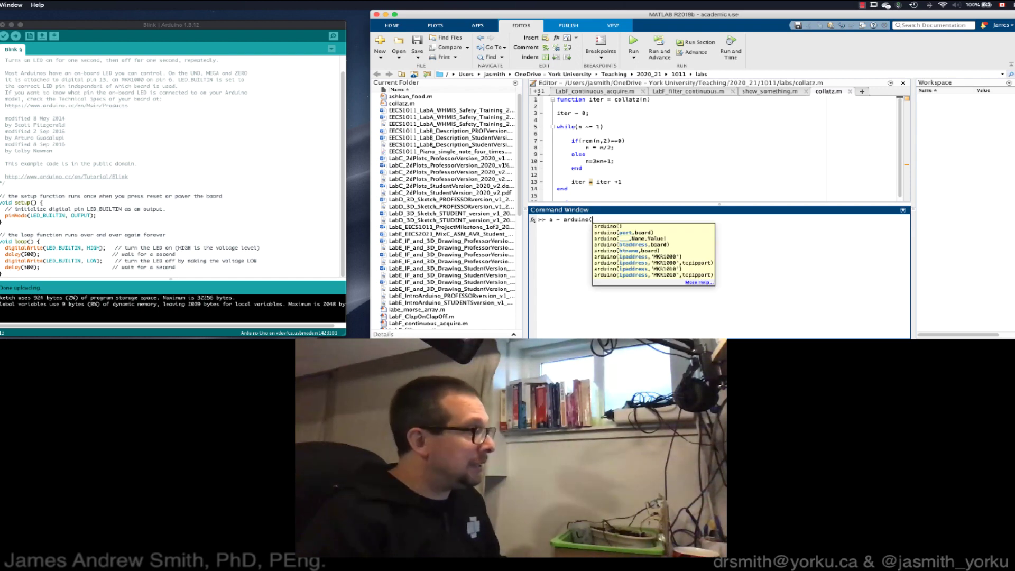
click(277, 335)
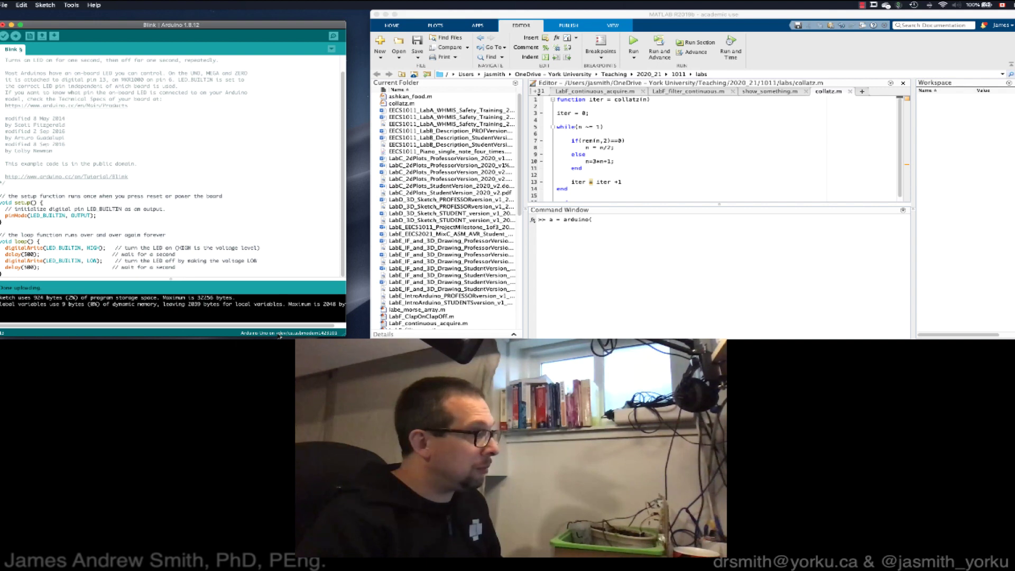
click(298, 334)
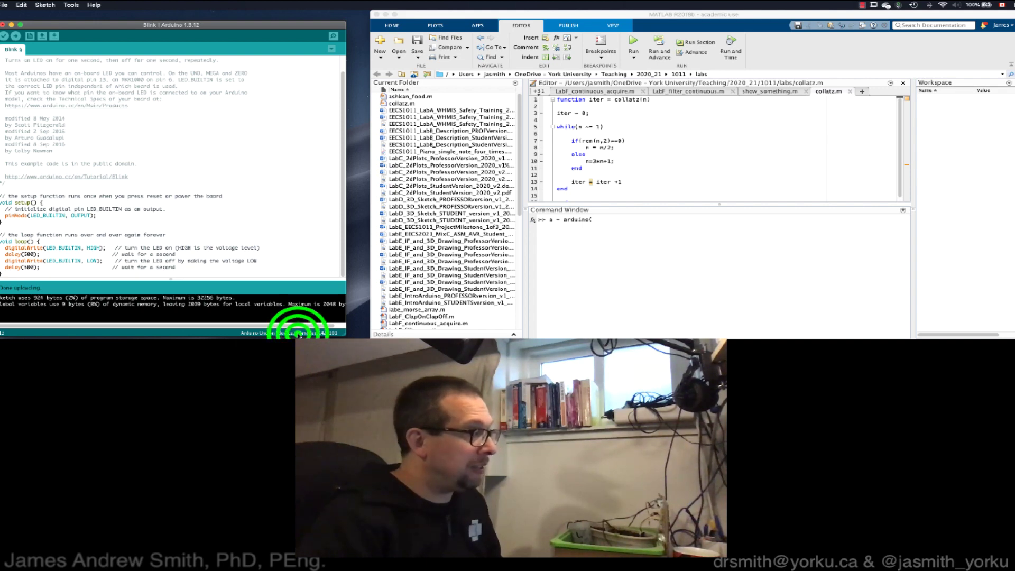
click(608, 220)
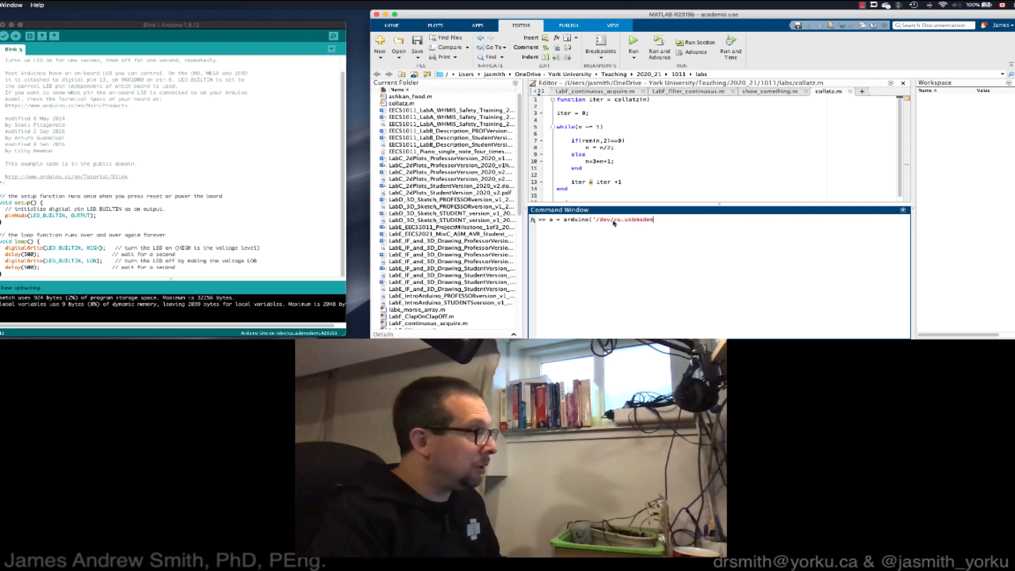
text(142)
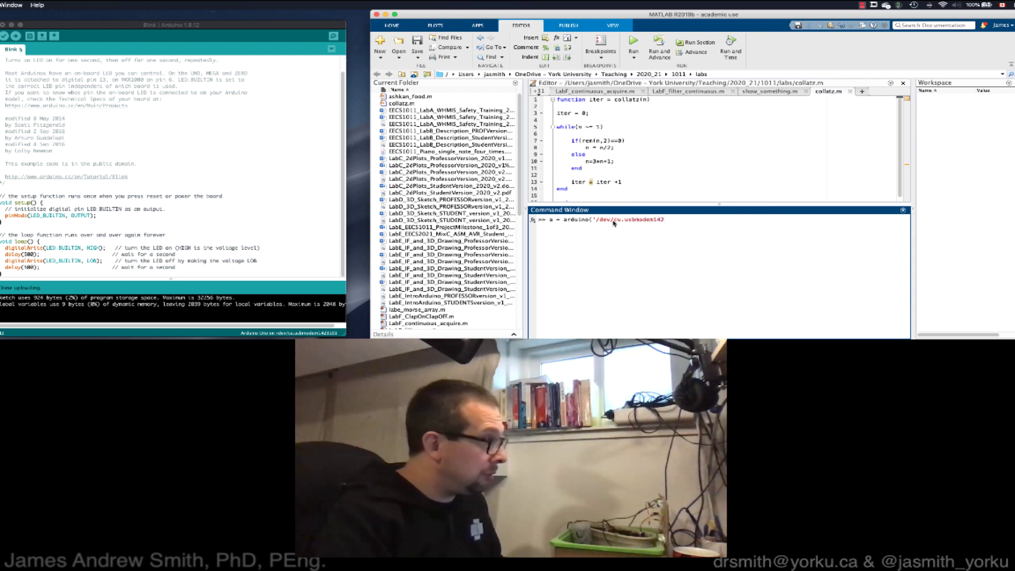
text(3101)
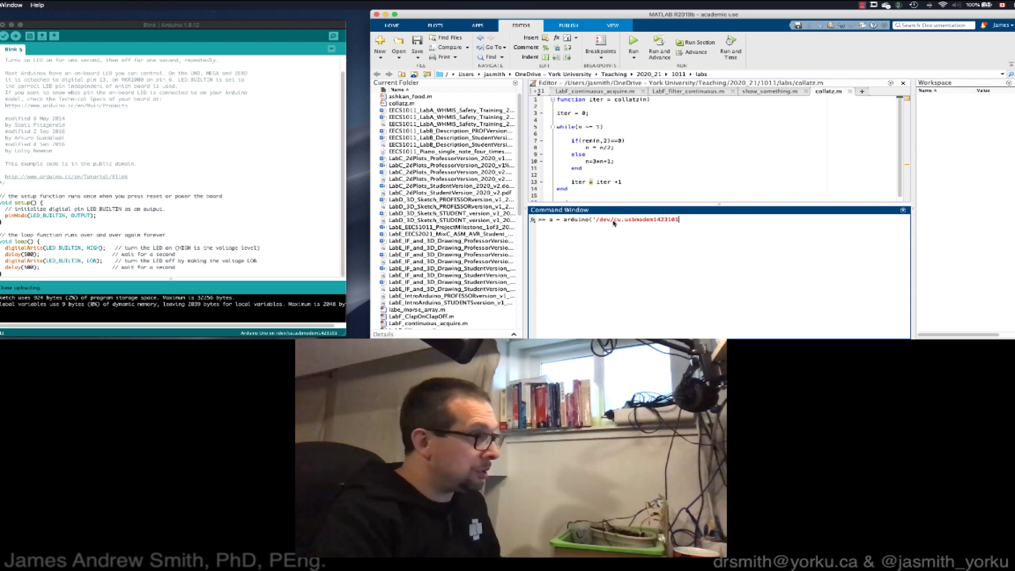
text(')
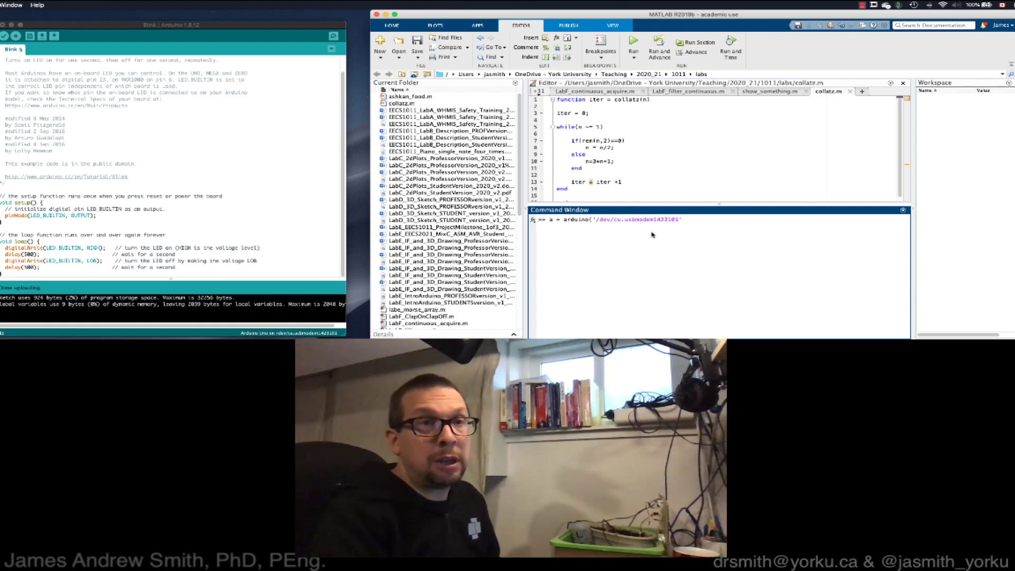
text(, ')
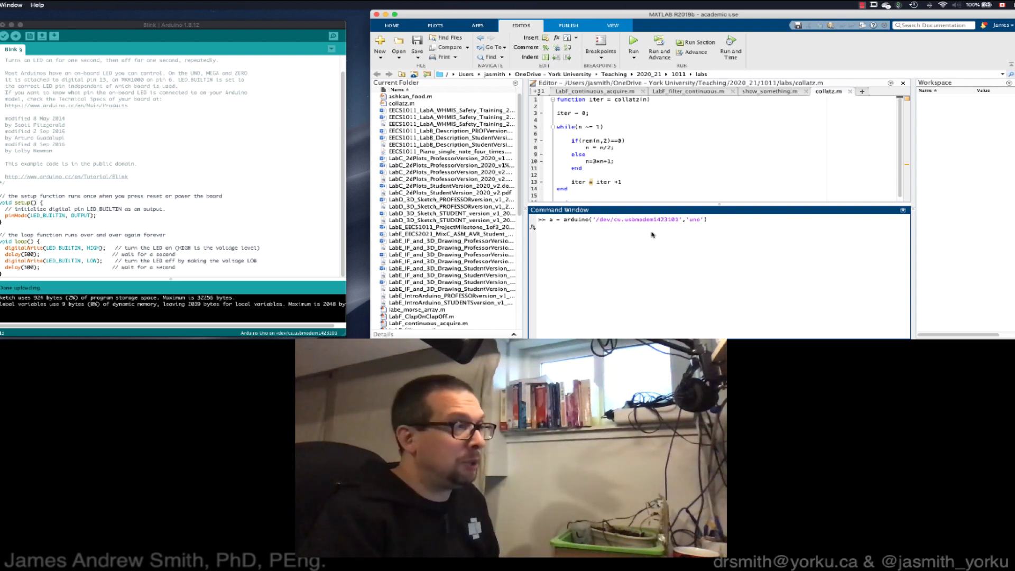
Step: Run the connection command, creating arduino object a for the Uno with pins and libraries listed
key(Return)
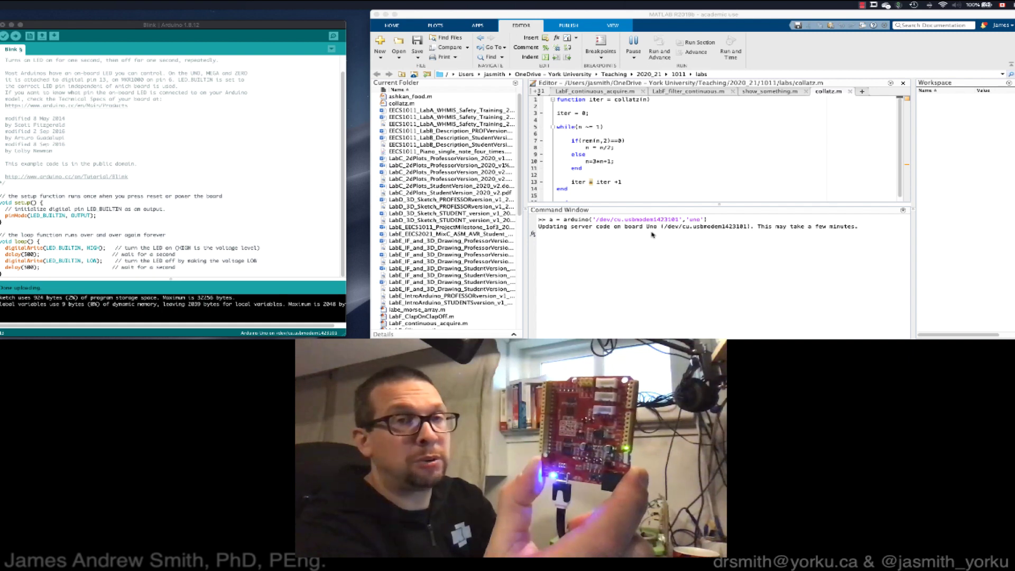
click(652, 235)
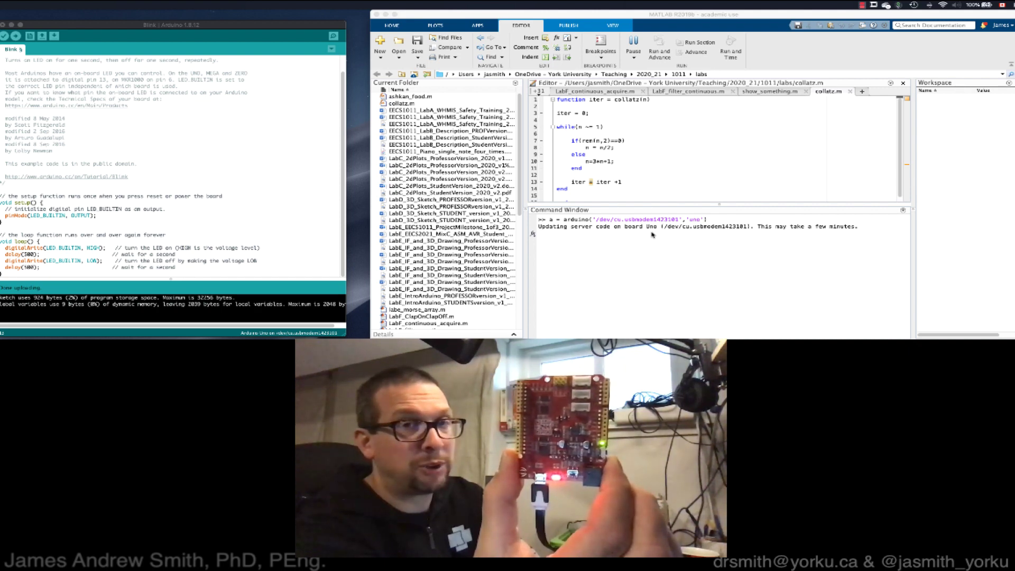
click(652, 235)
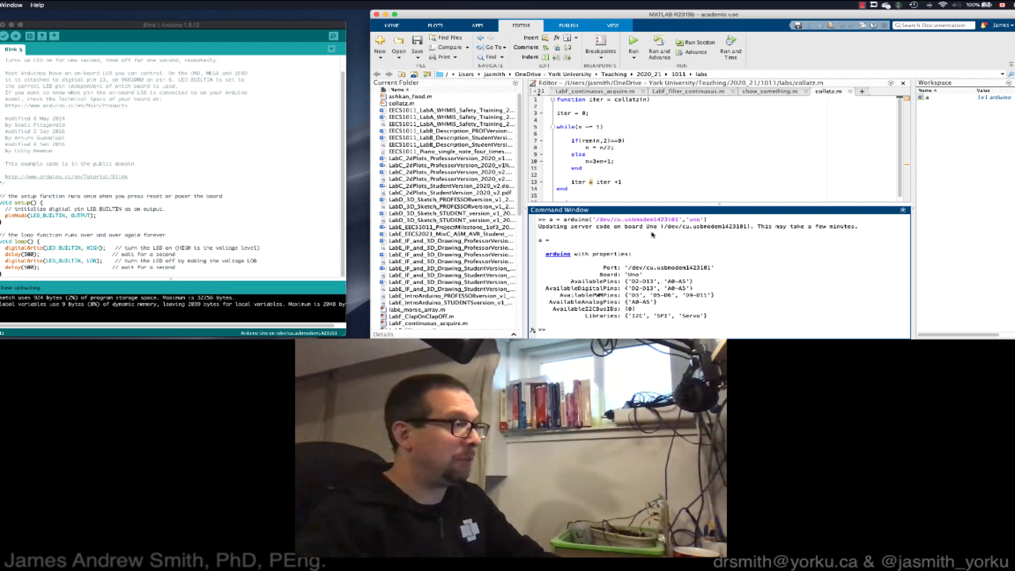
Step: Type writeDigitalPin(a,'D13',true) at the Command Window prompt
click(644, 331)
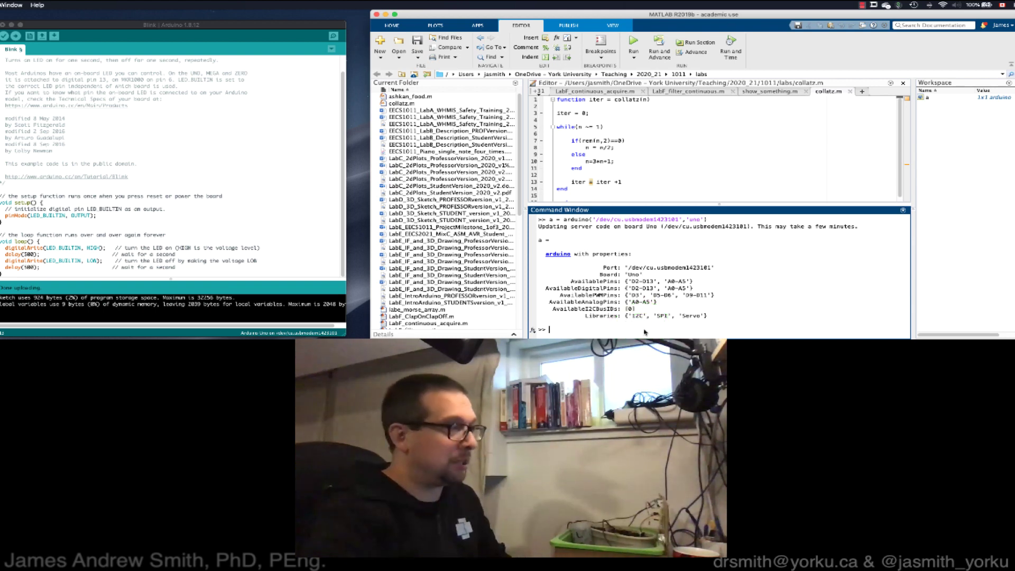
text(write)
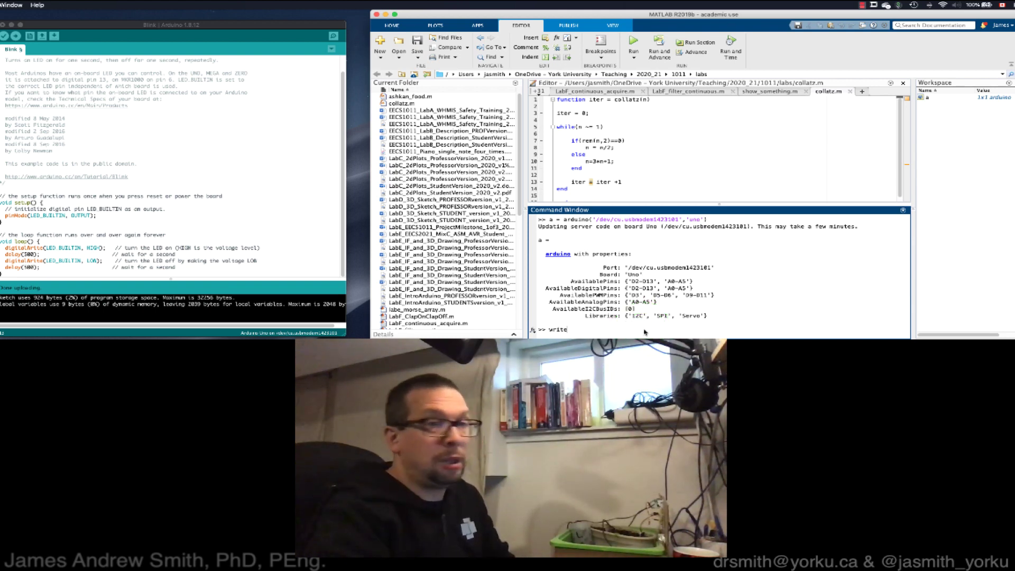
text(Digital)
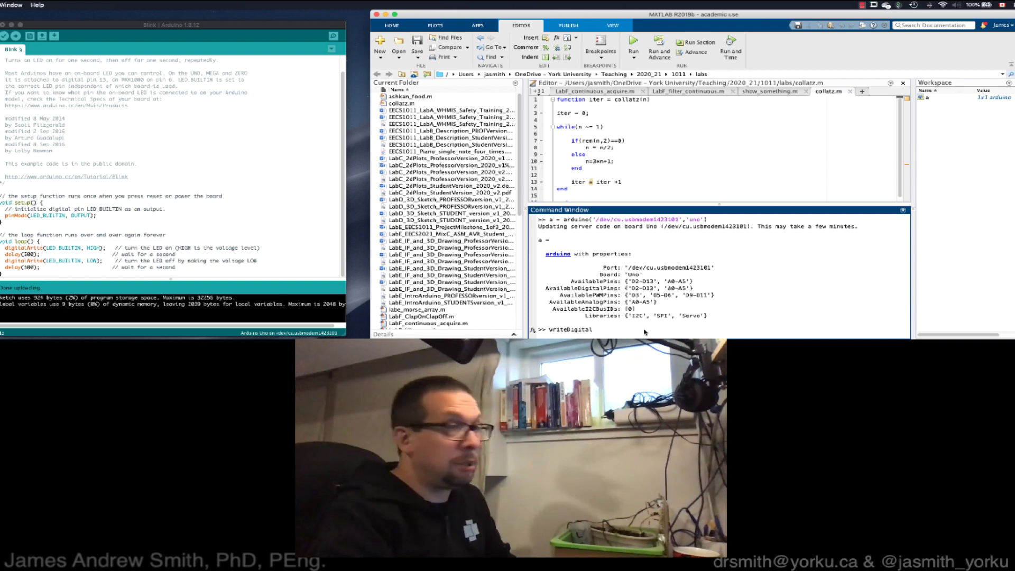
text(Pin()
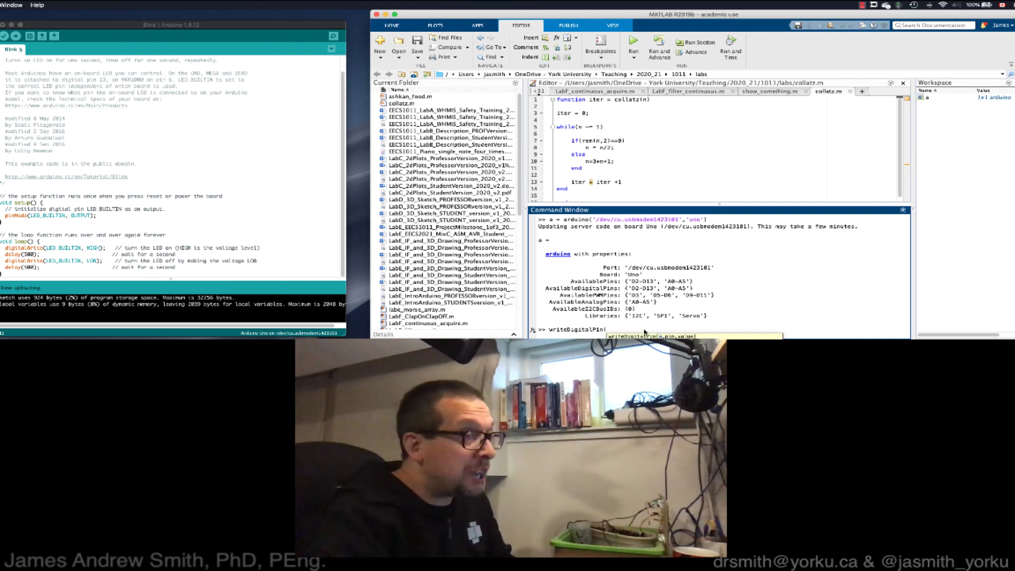
text(a)
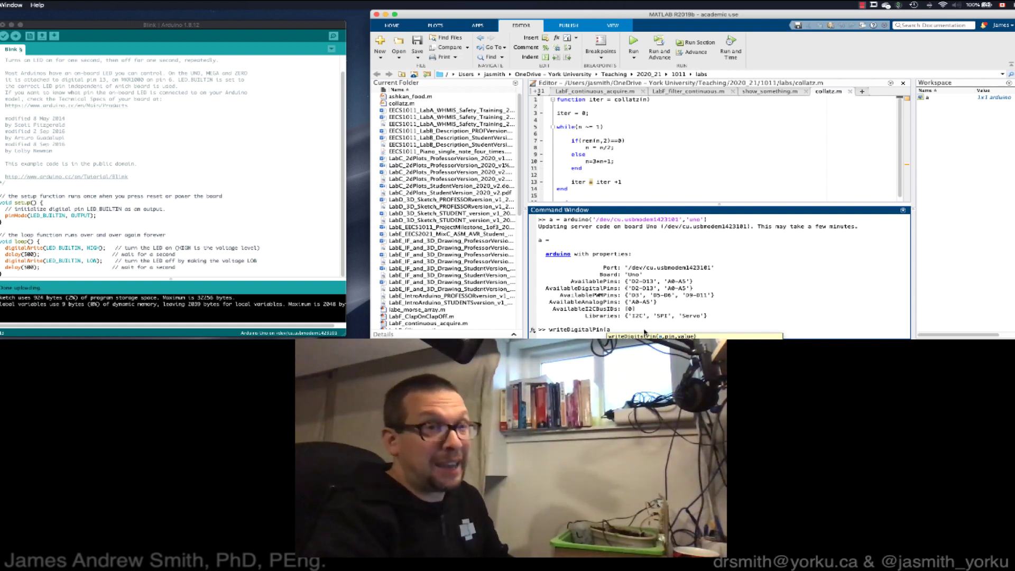
text(,)
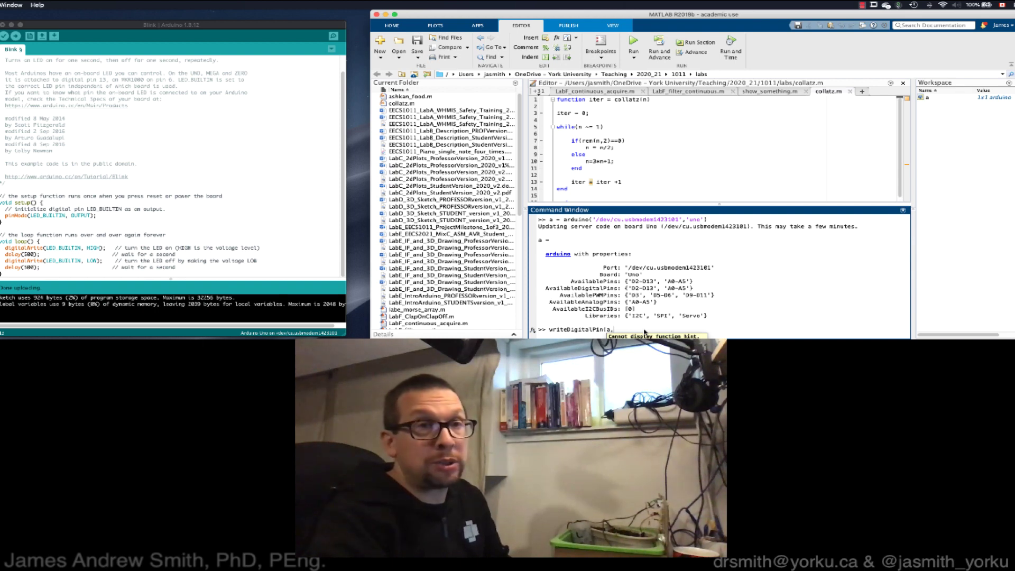
text('D1)
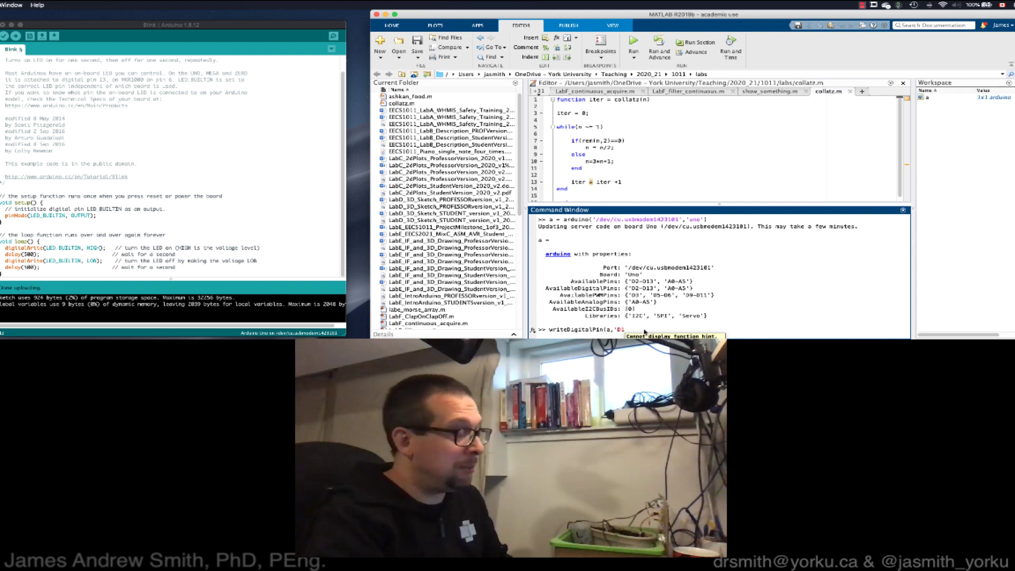
text(3',)
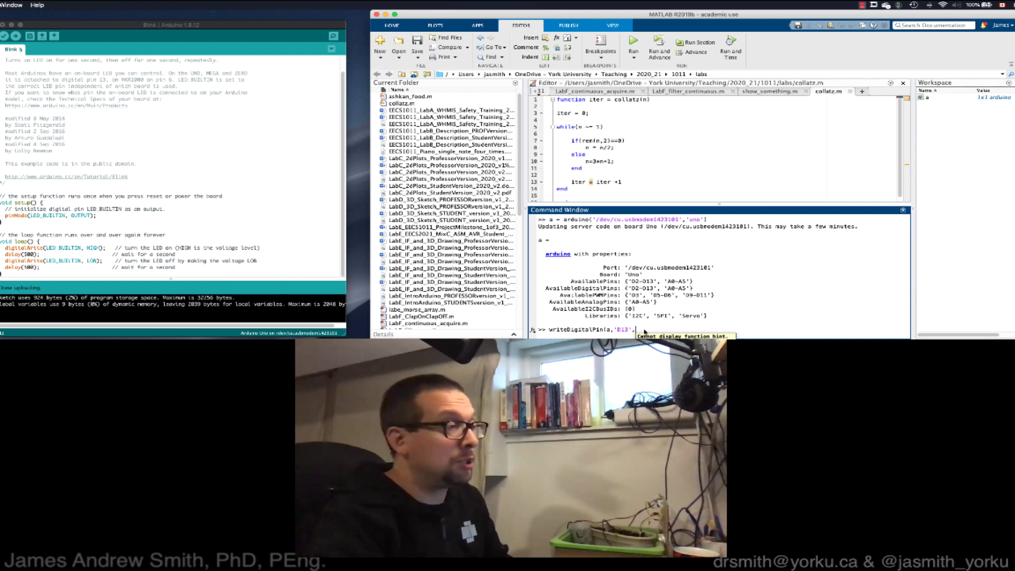
text(true))
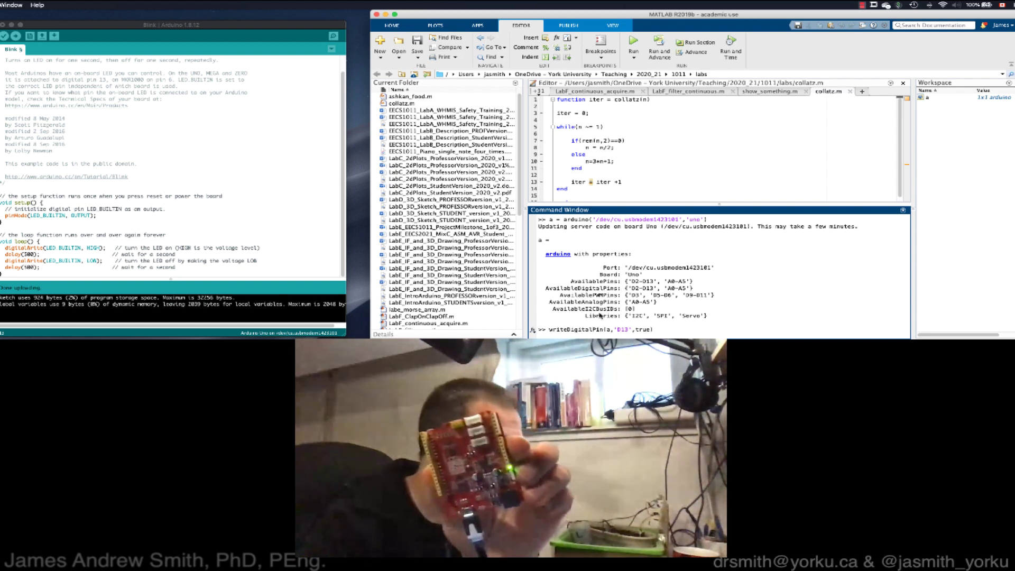
Step: Turn the D13 LED on with true, then off with false
key(Return)
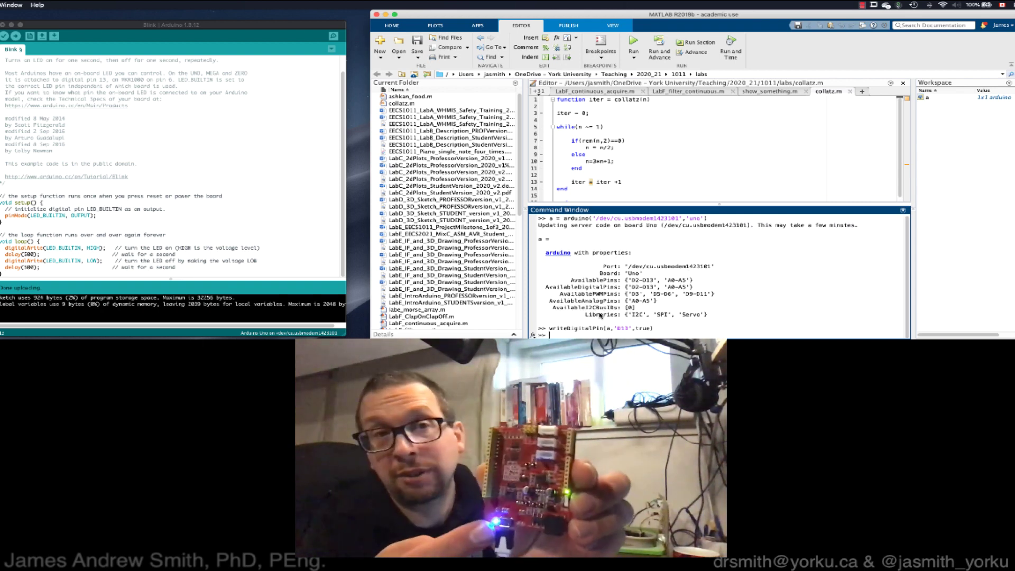
key(Up)
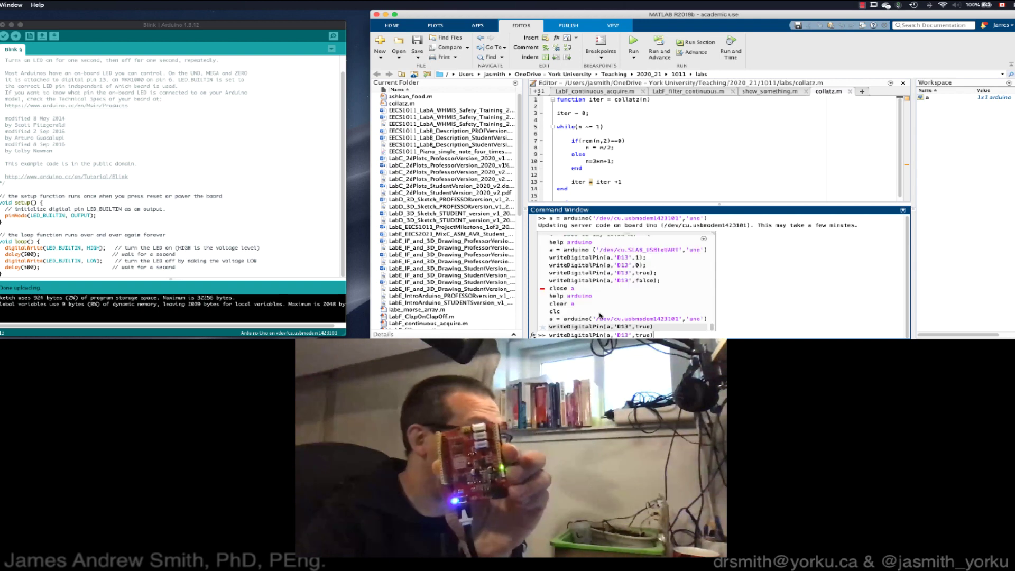
key(Left)
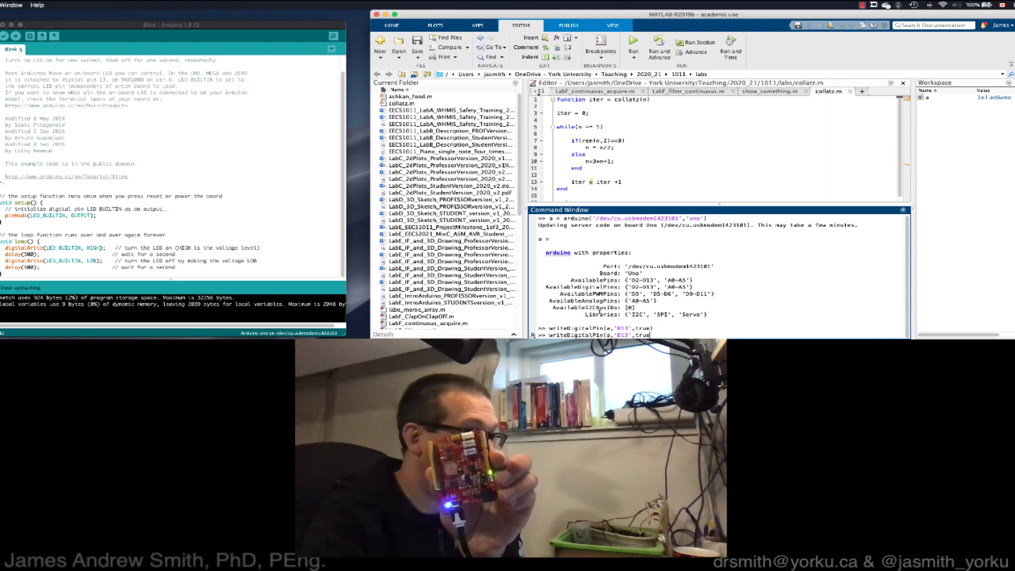
text(fal)
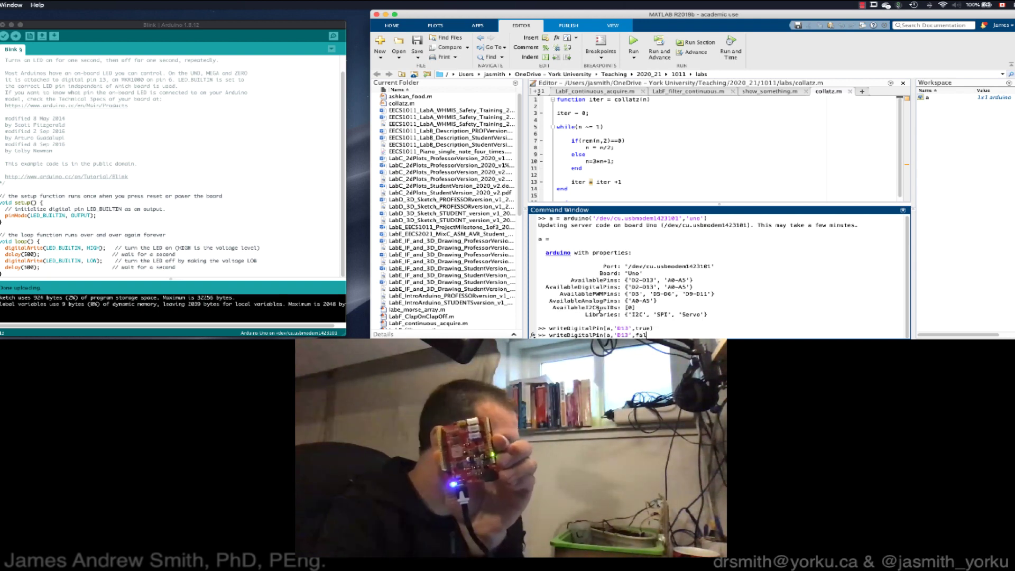
text(se))
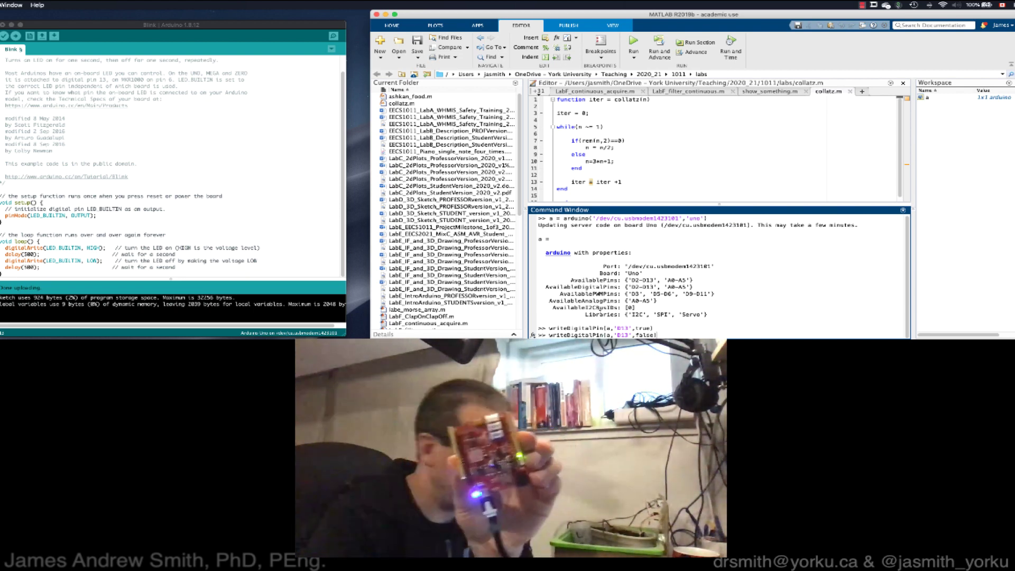
key(Return)
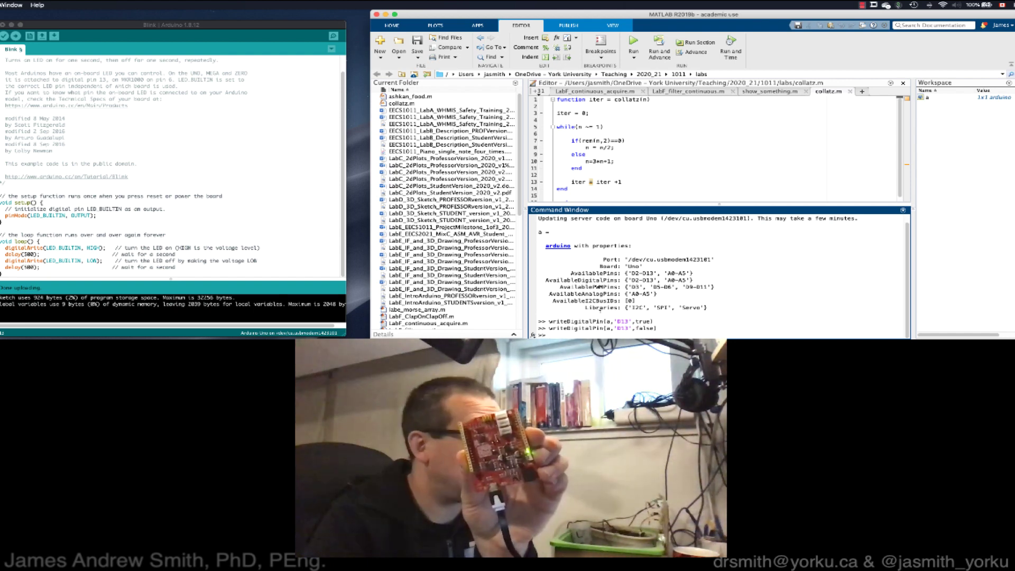
Step: Switch D13 on with 1 and off again with 0
key(Up)
key(Up)
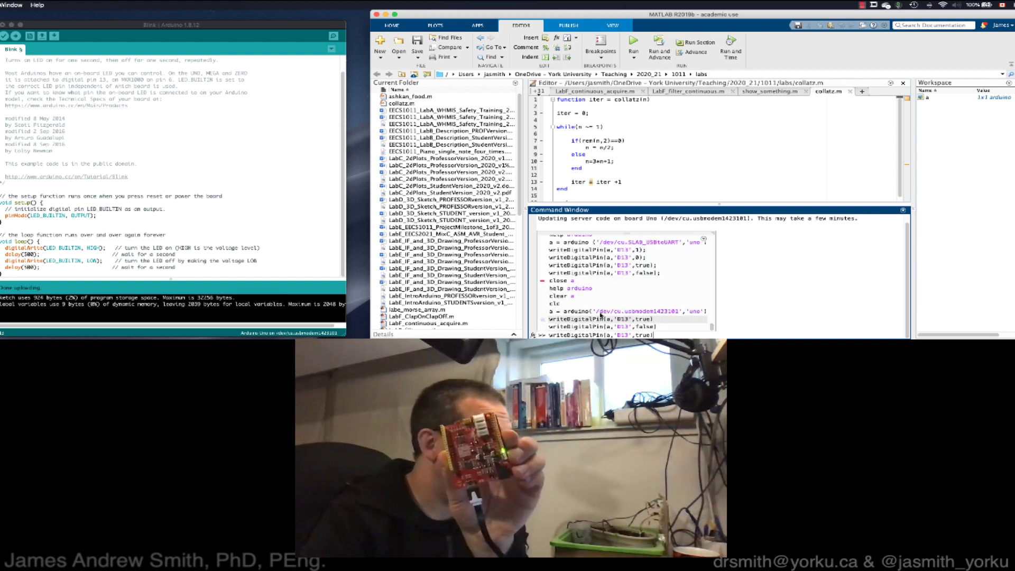
key(Return)
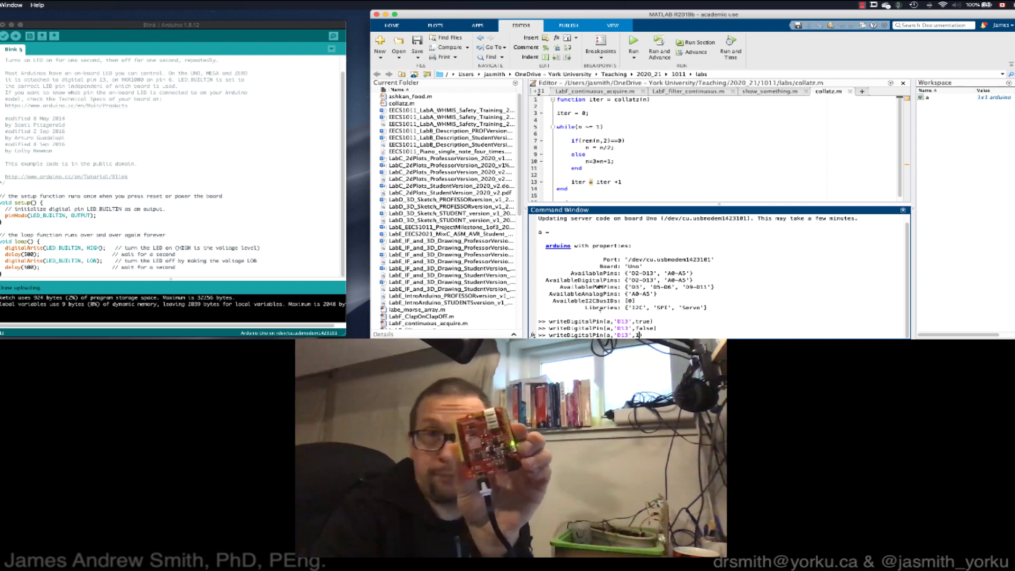
key(Return)
key(Up)
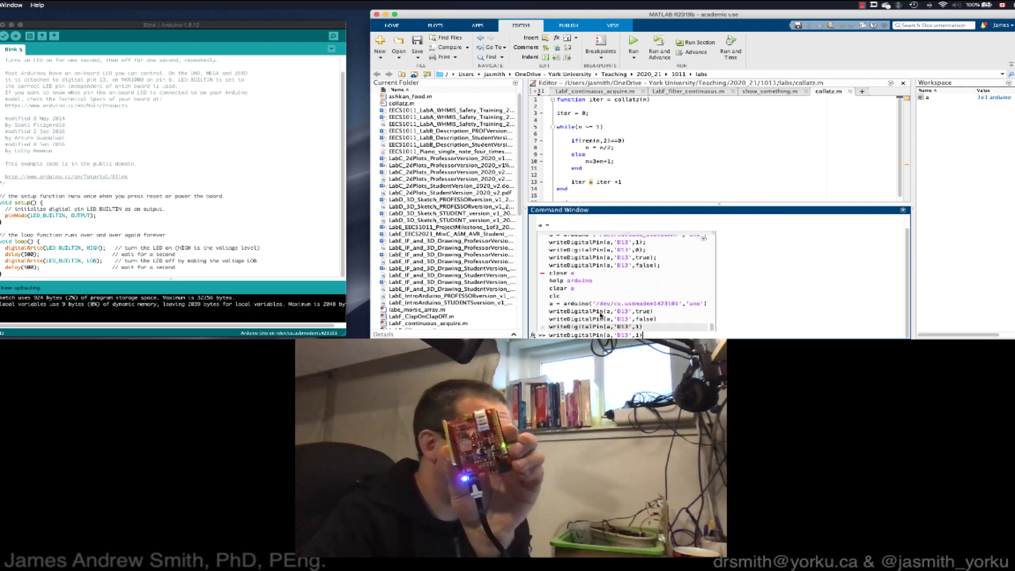
key(BackSpace)
key(BackSpace)
text(0)
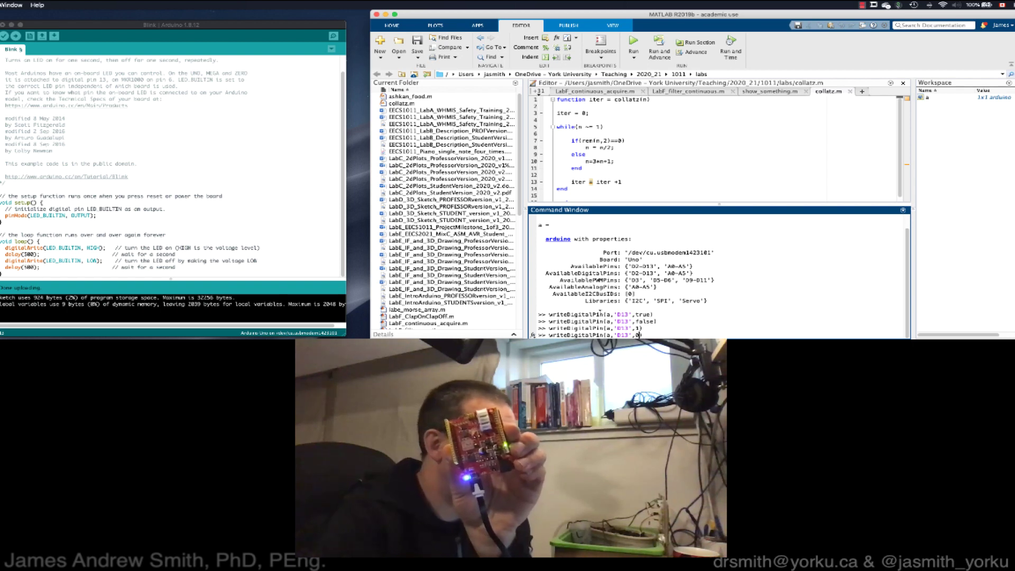
text())
key(Return)
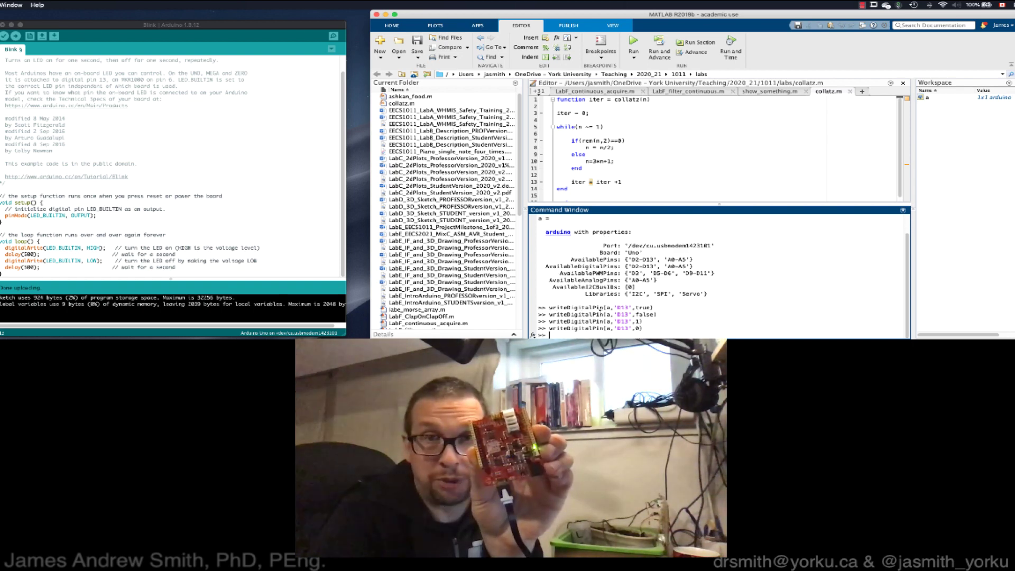